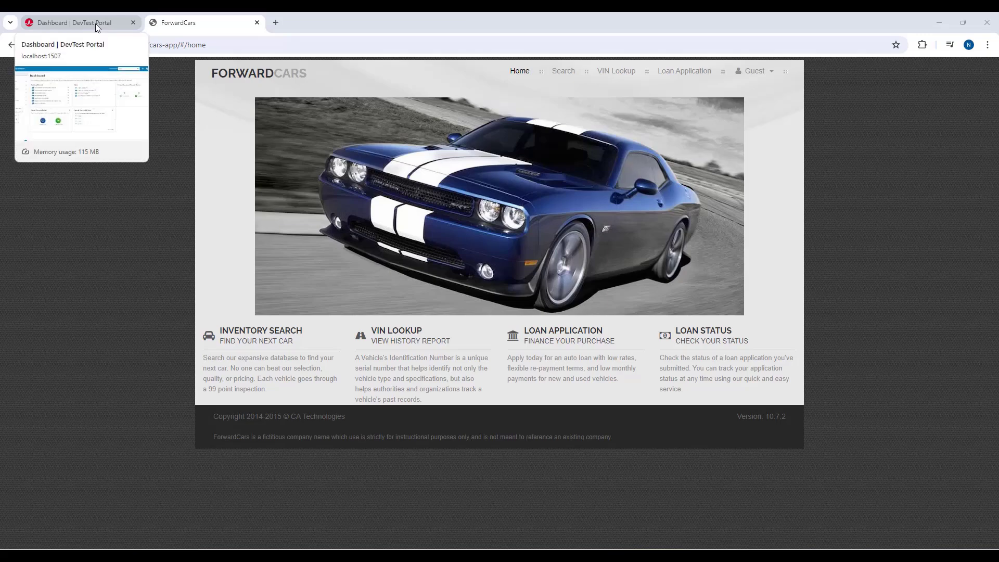
- Switch to the DevTest Portal and start creating a virtual service by recording live traffic
click(95, 23)
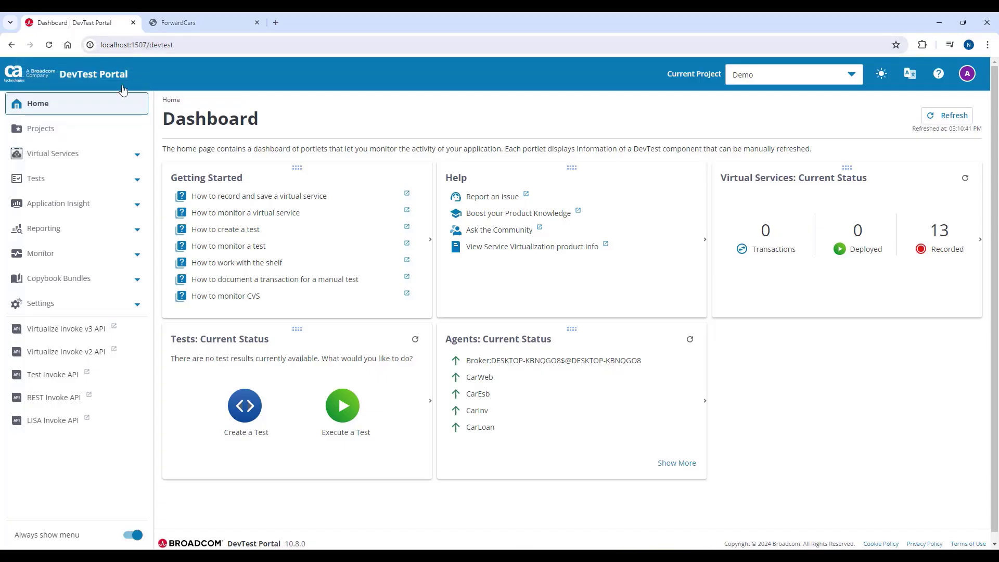
click(130, 160)
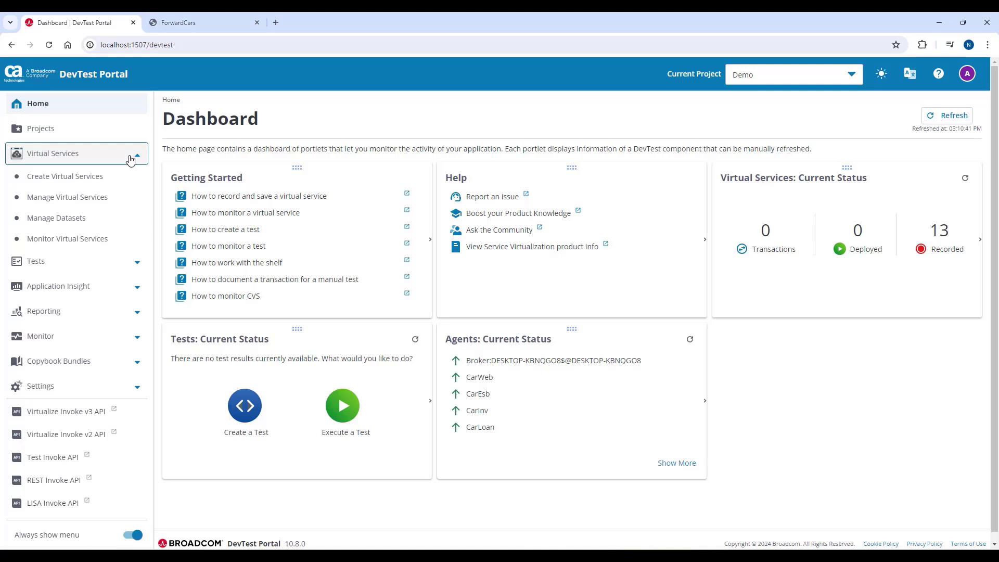
click(97, 176)
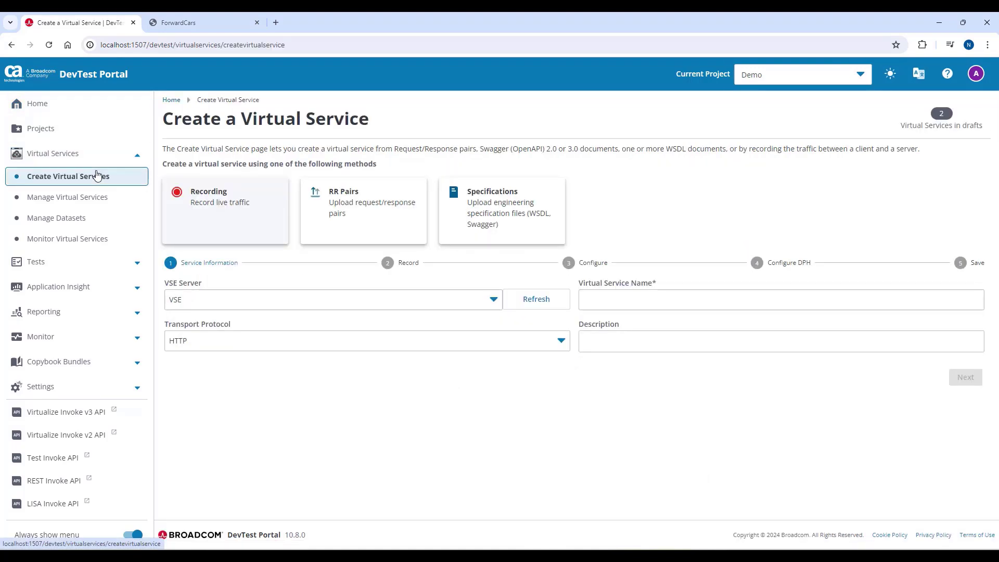
click(219, 209)
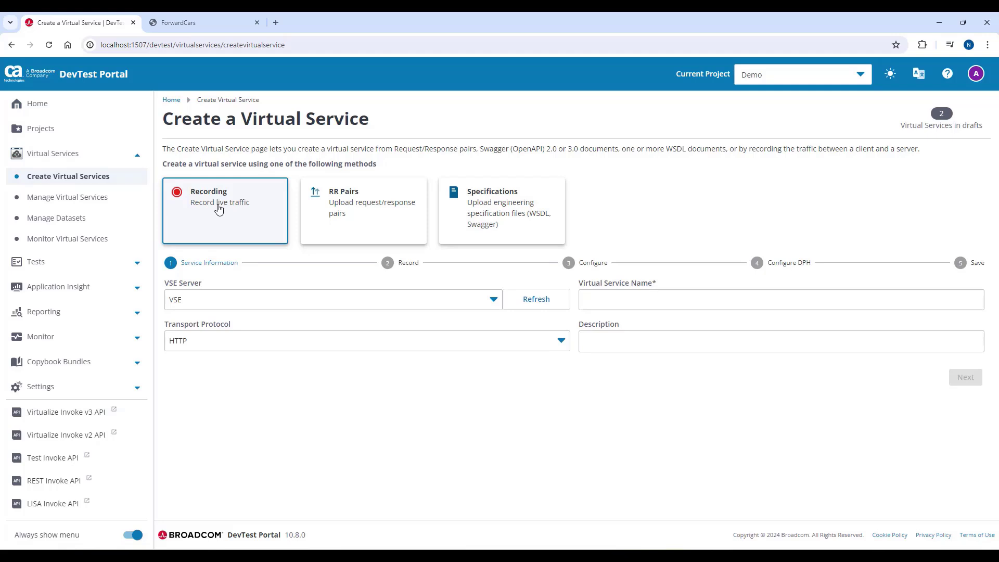
- Keep VSE as the VSE server and name the virtual service Cars_Recordings
click(492, 302)
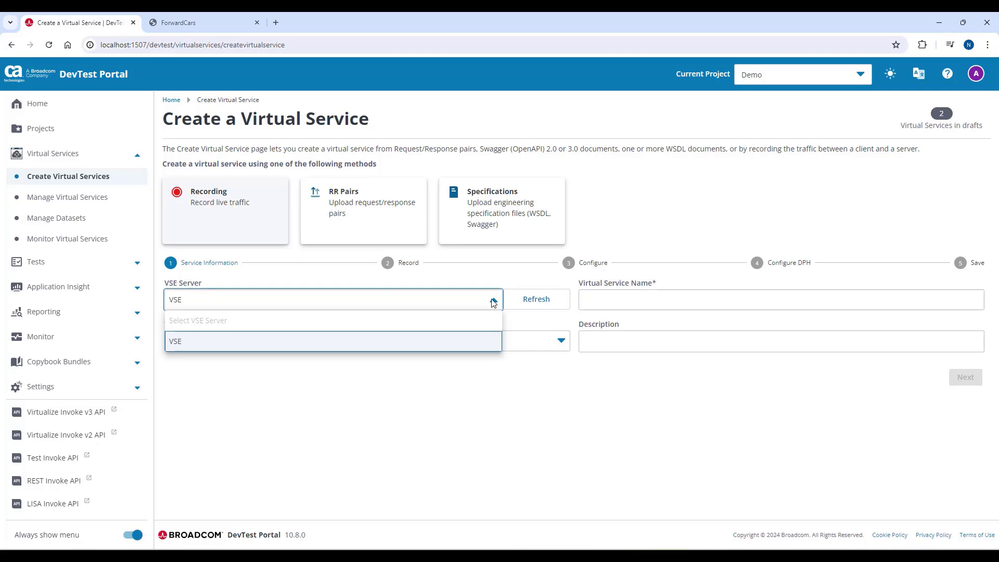
click(493, 300)
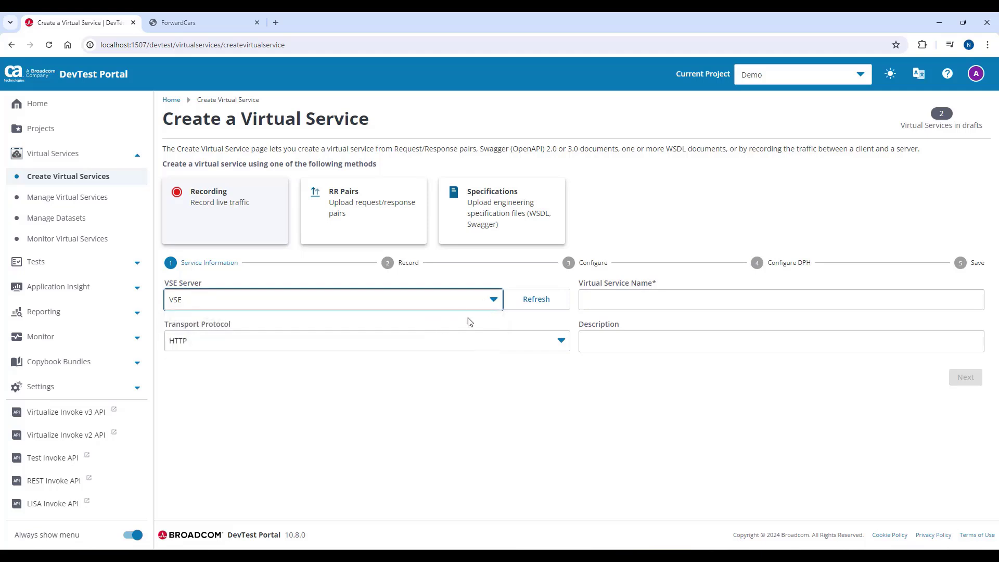
click(596, 300)
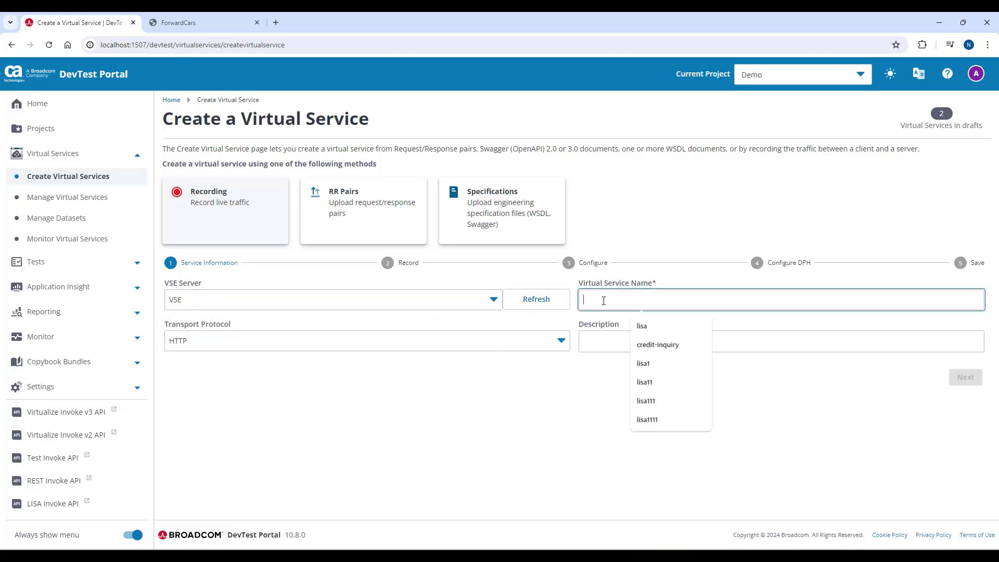
text(Cars)
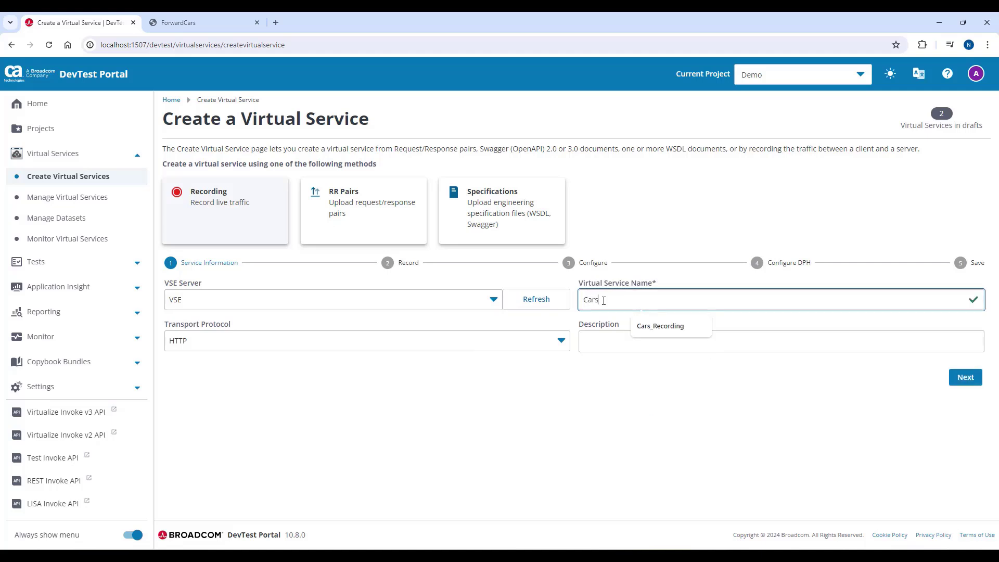
text(_Recording)
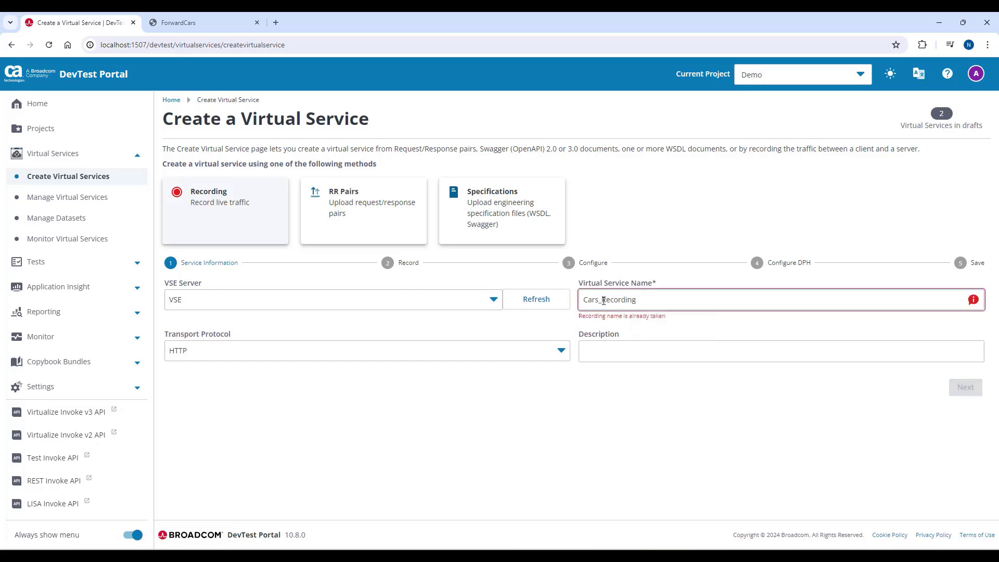
text(s)
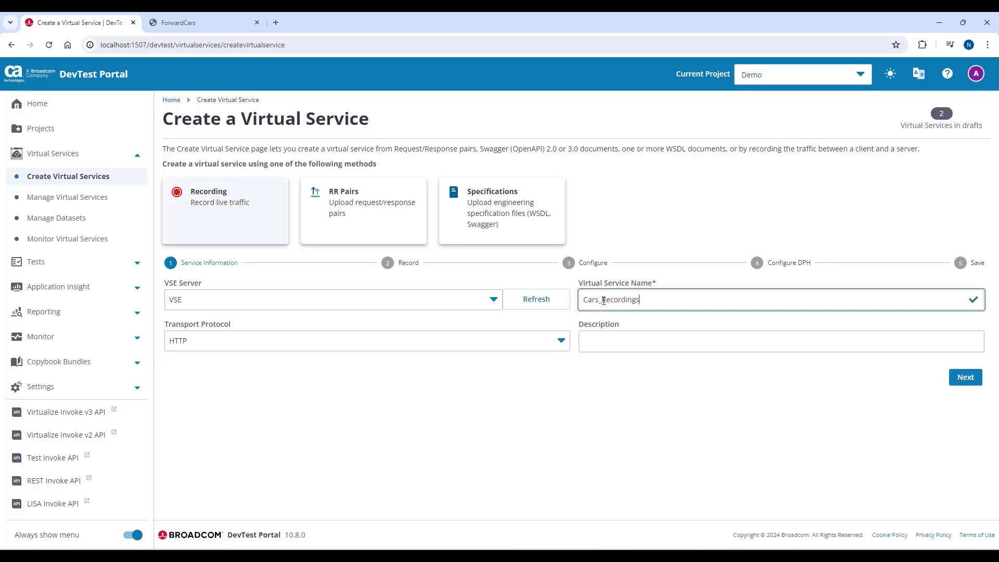
- Keep HTTP as the transport protocol, enter Demo as the description, and continue to the Record stage
click(557, 342)
click(475, 446)
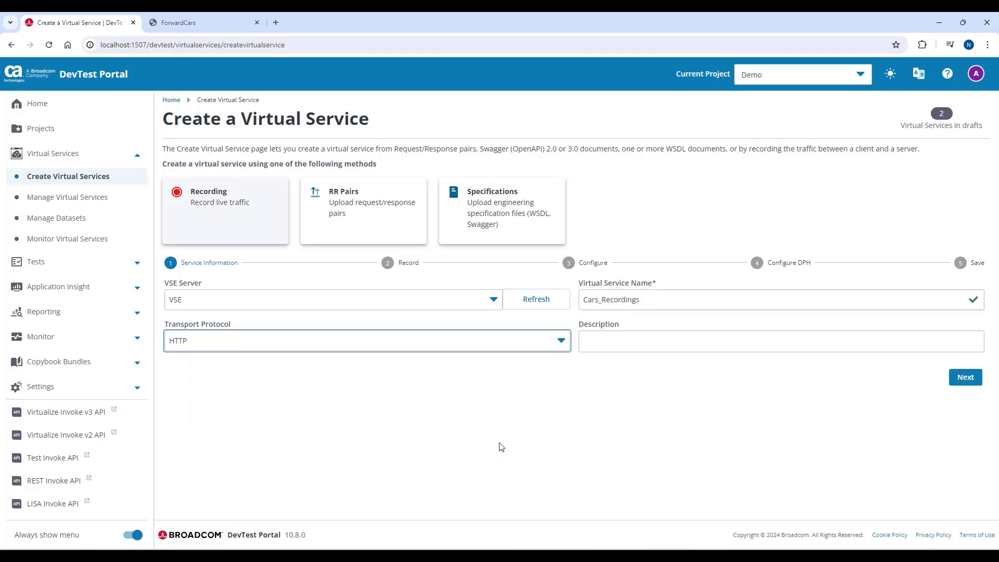
click(629, 335)
text(Demo)
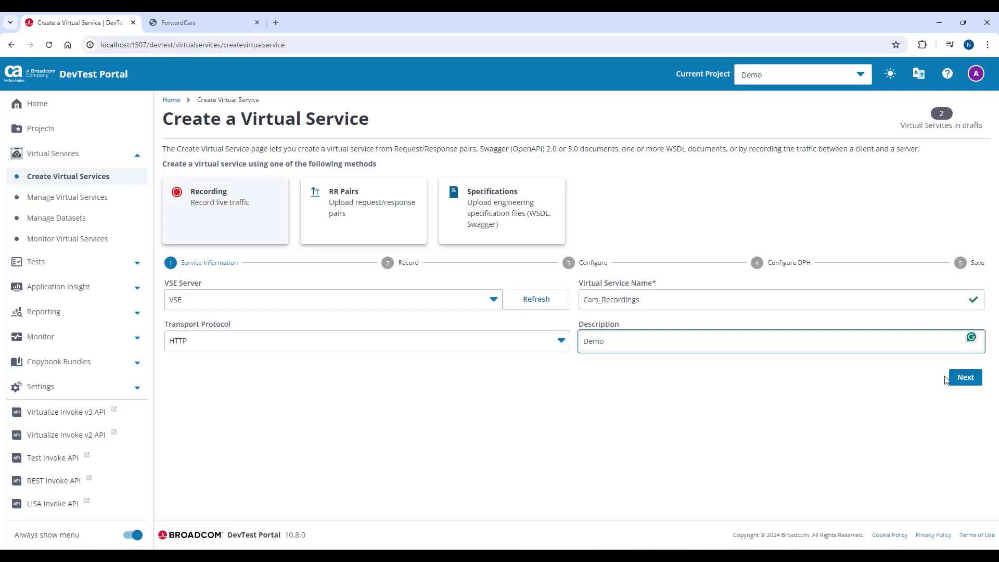
click(960, 379)
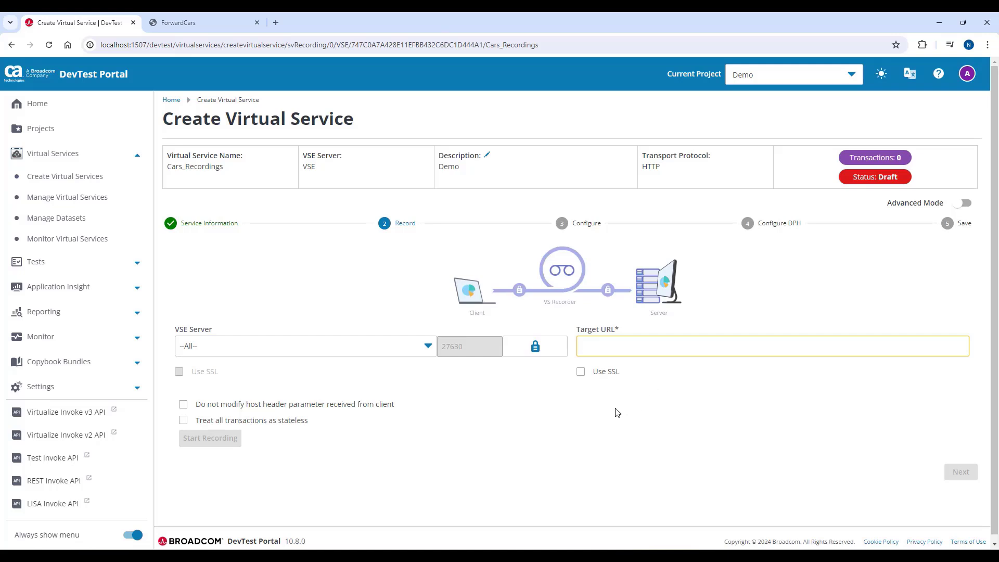
click(204, 23)
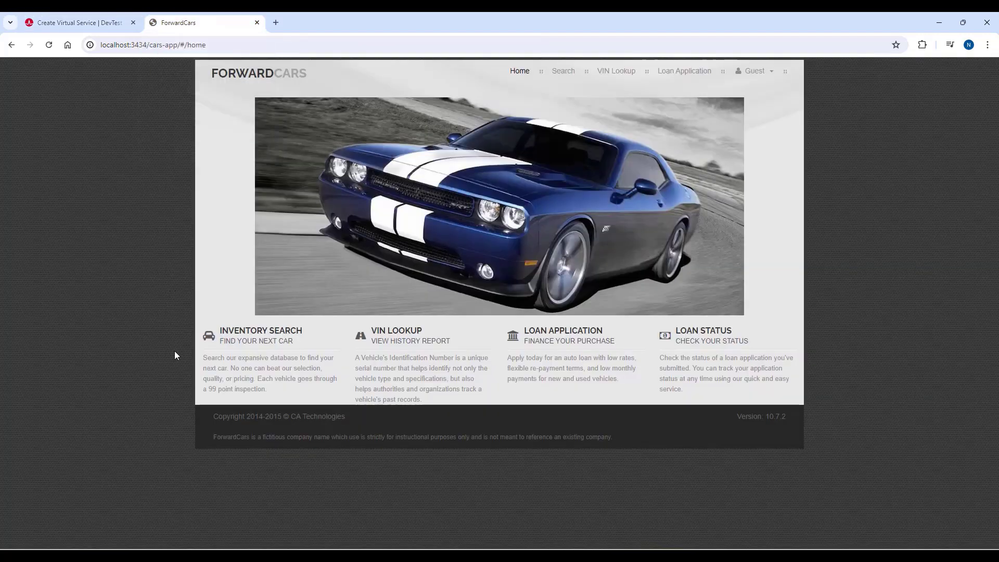
click(263, 333)
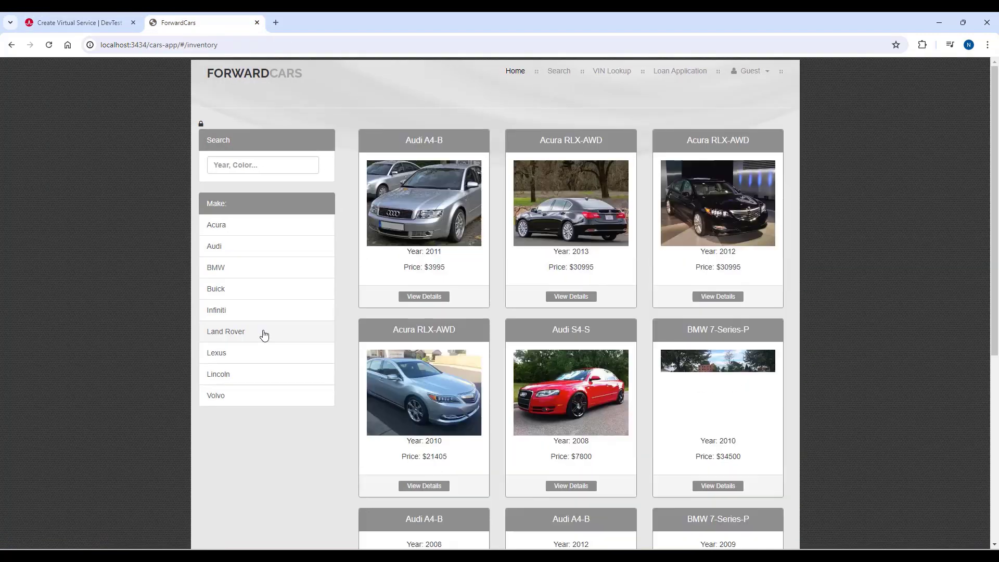
click(201, 124)
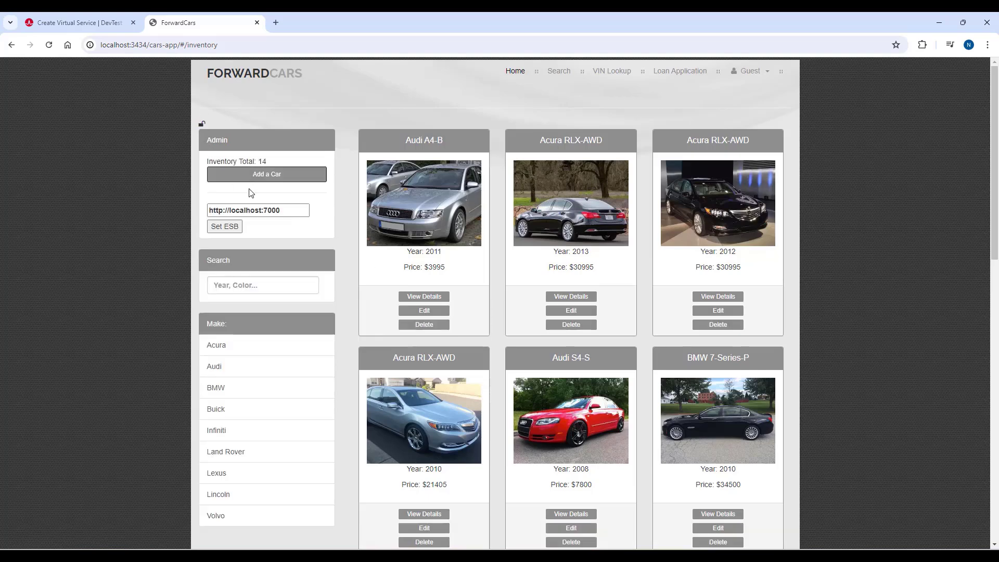
drag(286, 209, 207, 210)
key(ctrl+c)
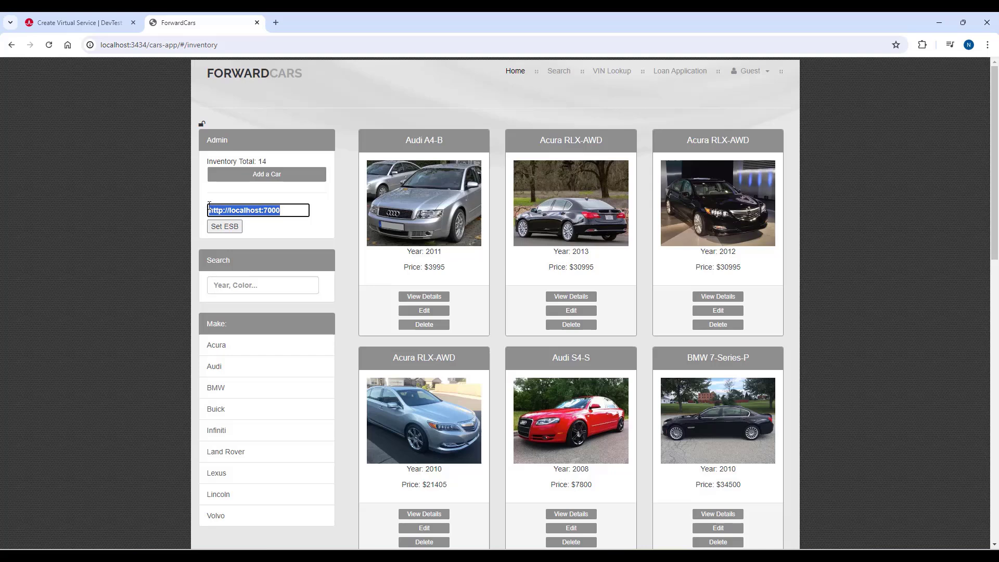
click(103, 16)
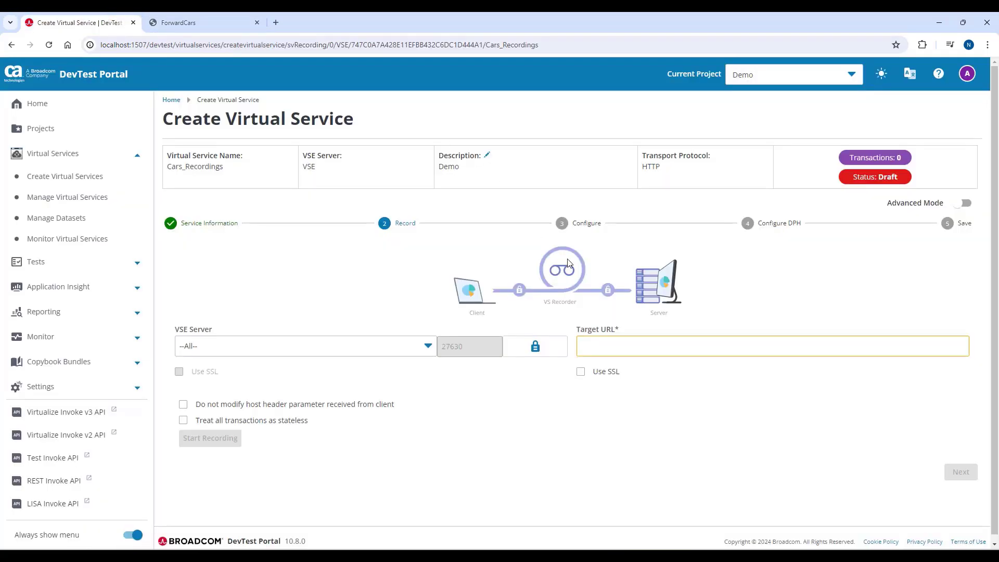
click(602, 344)
key(ctrl+v)
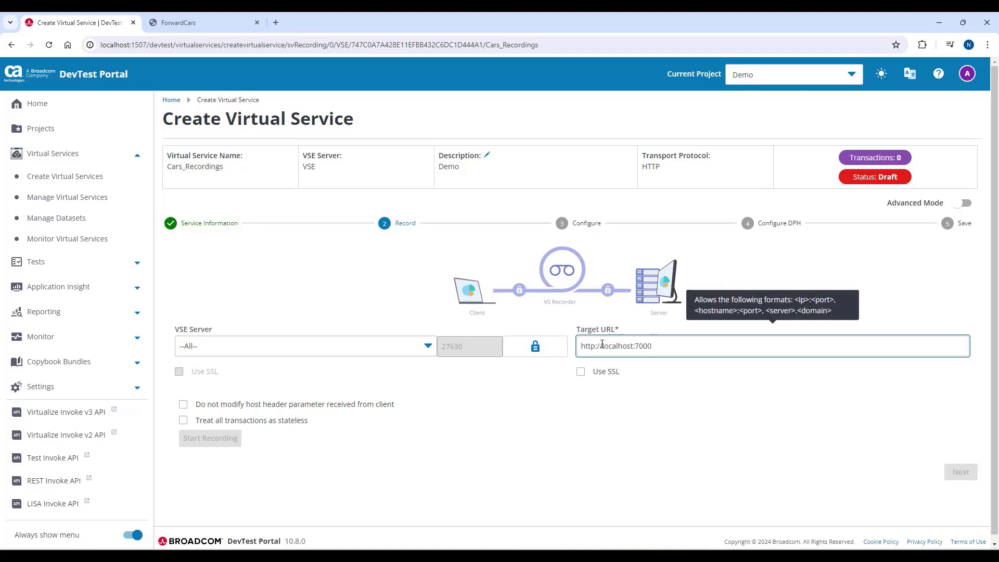
- Unlock the recorder's VSE Server port and set it to 7001
click(535, 347)
double_click(477, 353)
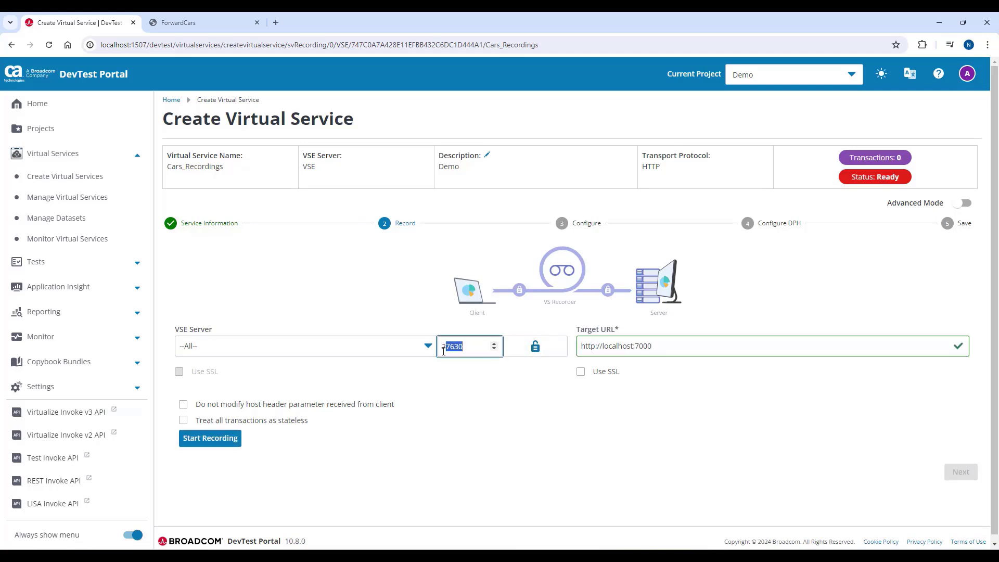
text(7)
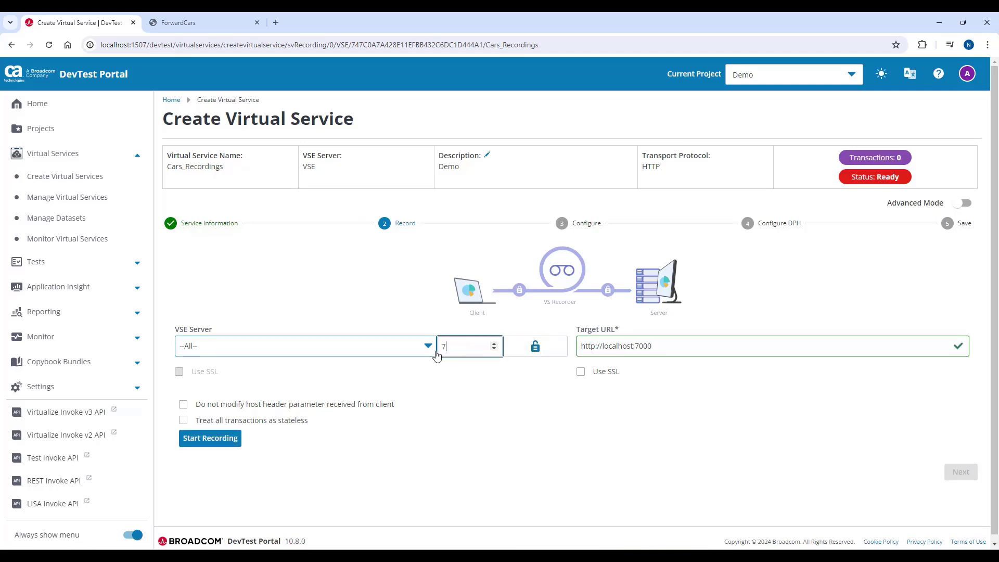
text(001)
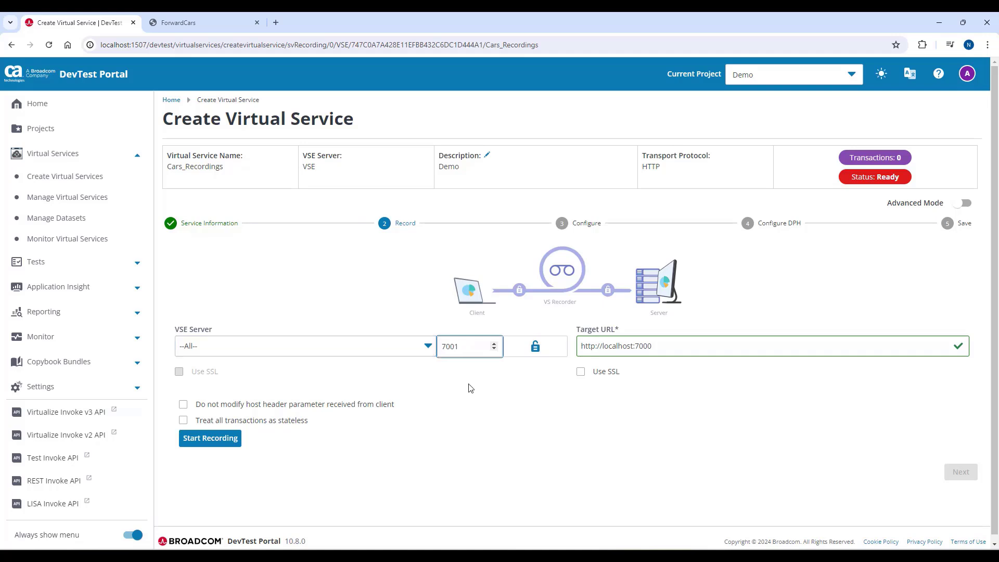
click(171, 23)
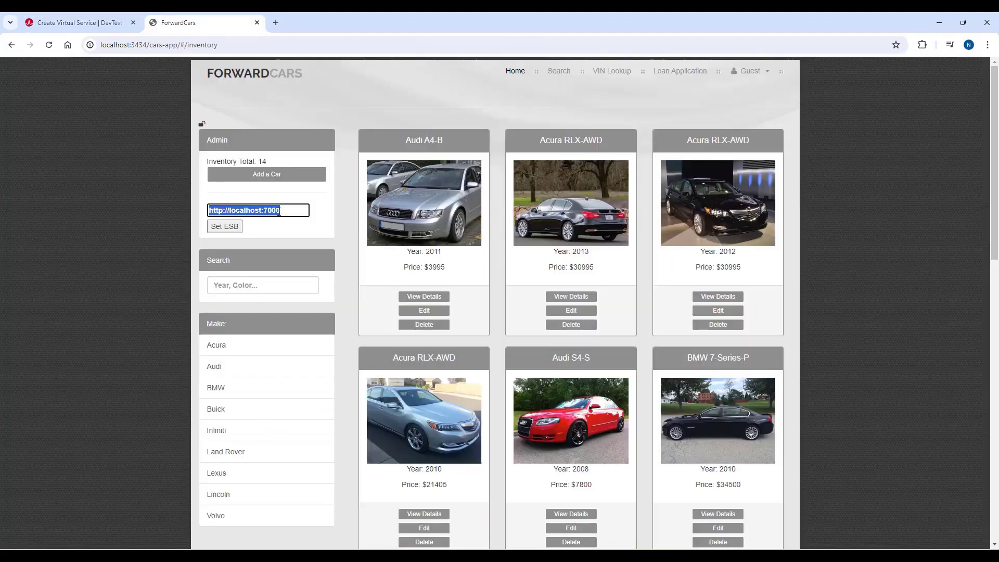
key(End)
key(shift+Left)
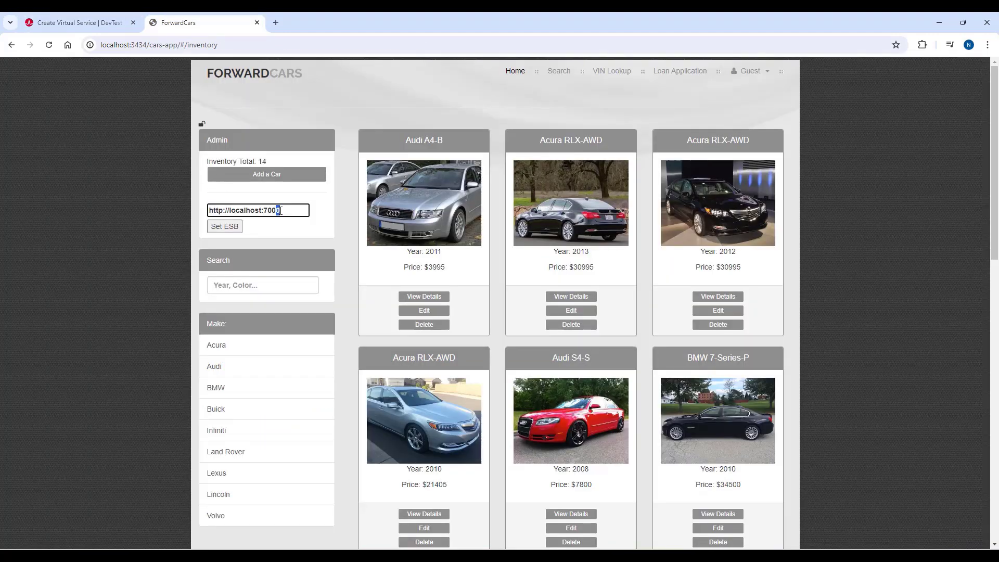
text(1)
click(225, 232)
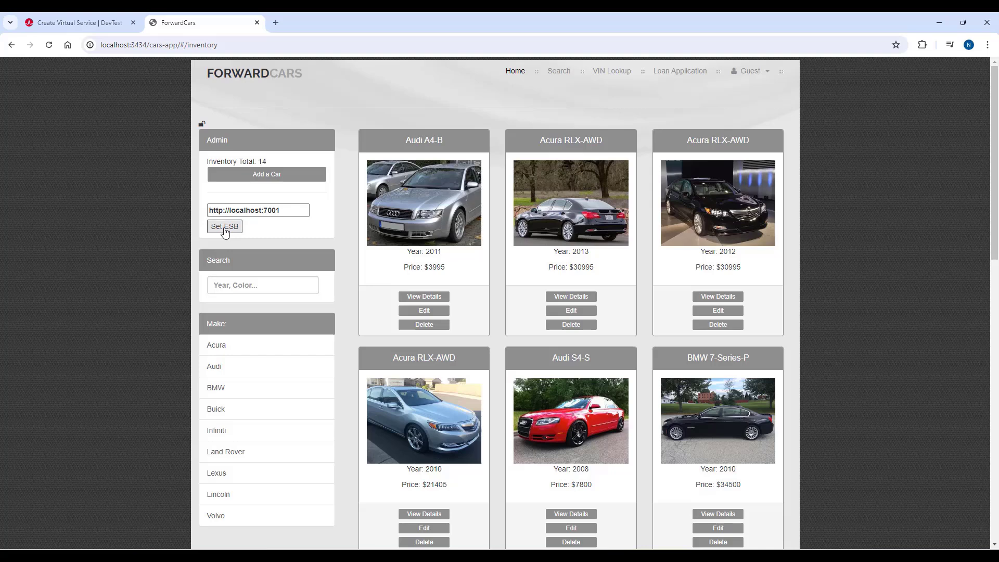
click(514, 72)
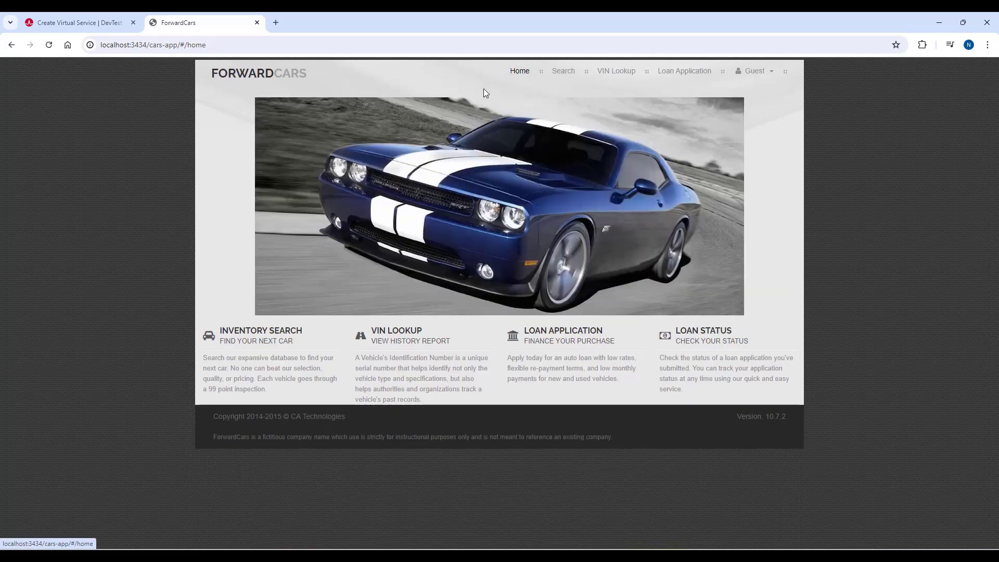
- Back in the DevTest Portal, treat all transactions as stateless and start recording the virtual service
click(90, 15)
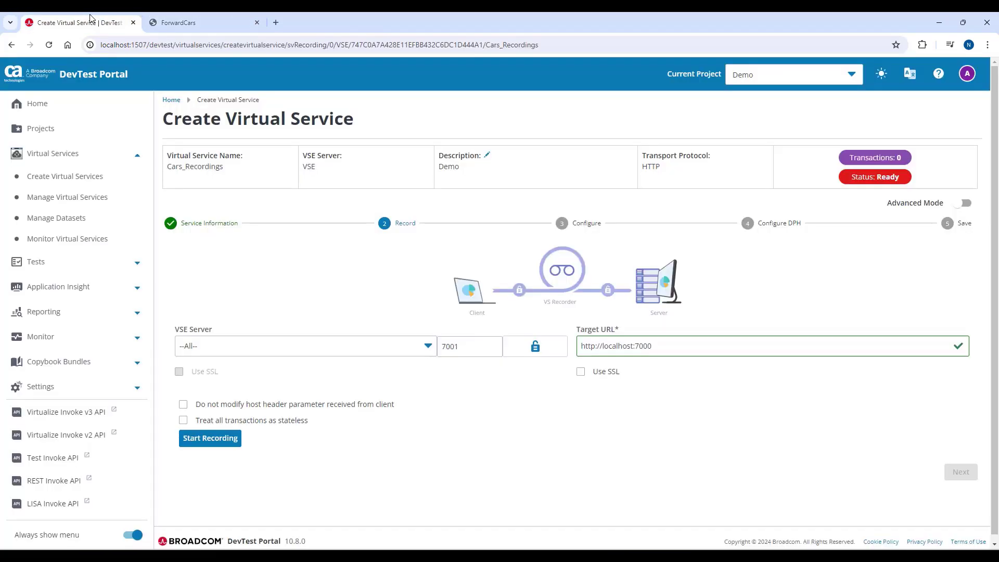
click(182, 421)
click(228, 442)
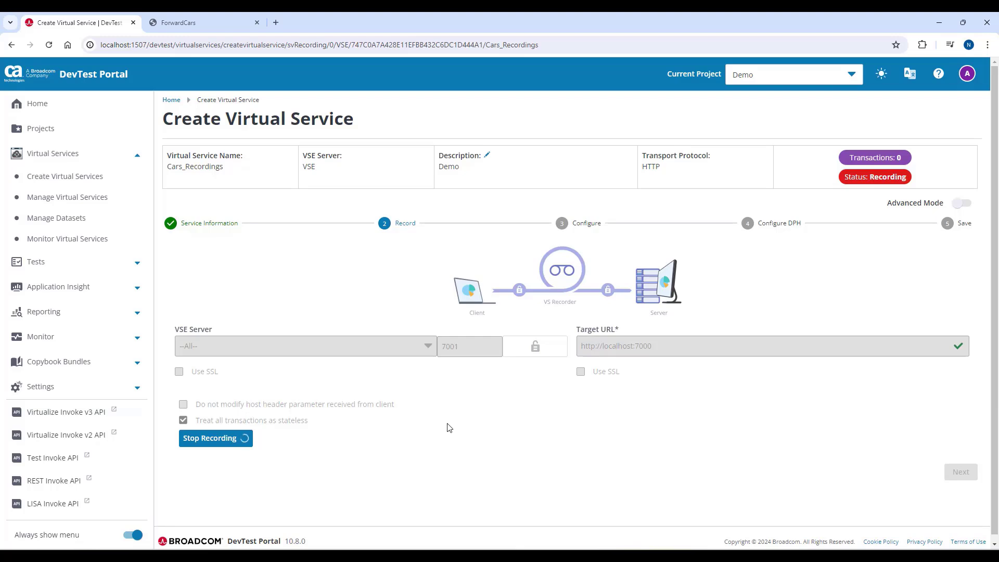
- Generate traffic in ForwardCars by opening the 2011 Audi A4-B's details and running its vehicle history report, then return to the DevTest Portal recording
click(235, 15)
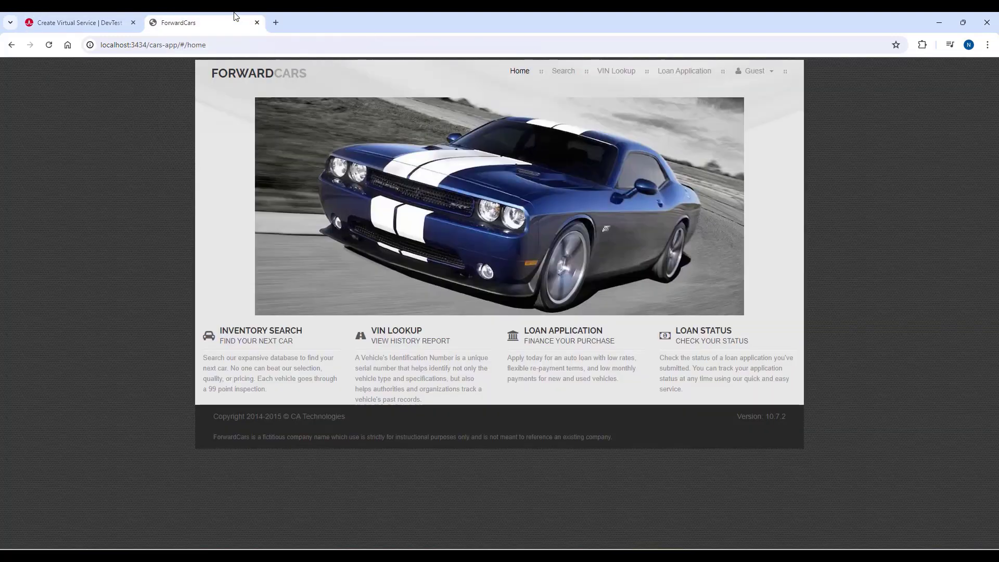
click(249, 338)
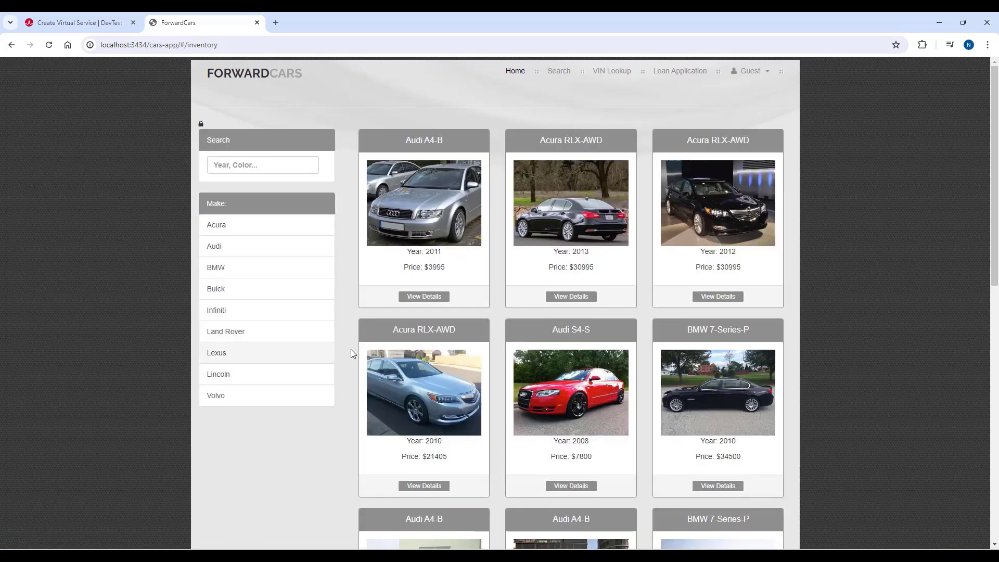
click(421, 299)
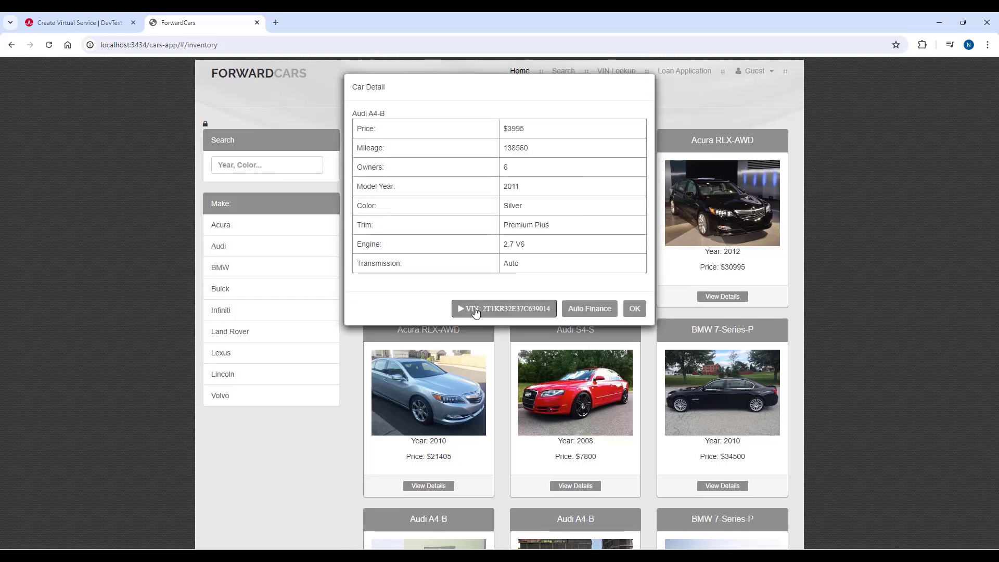
click(470, 309)
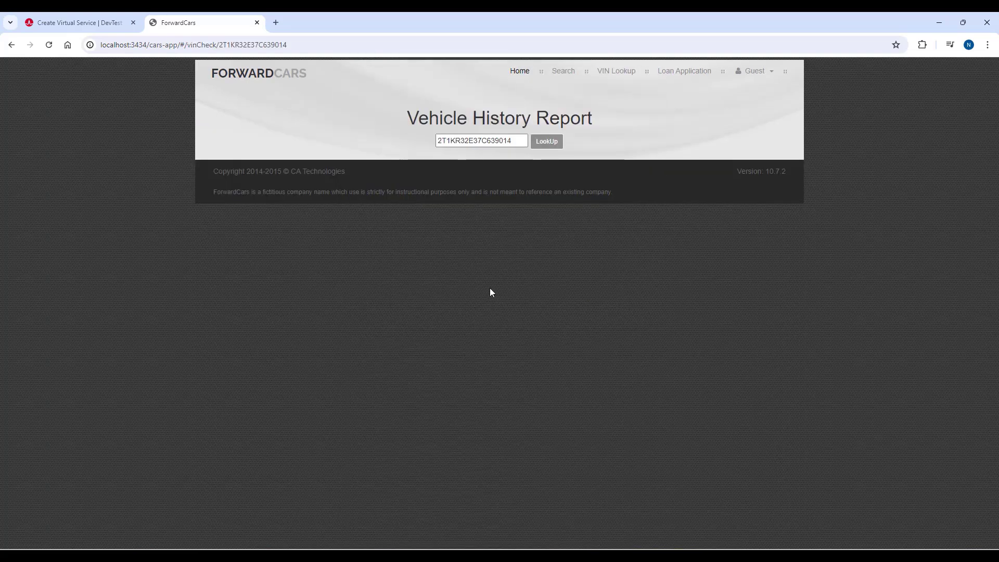
click(547, 141)
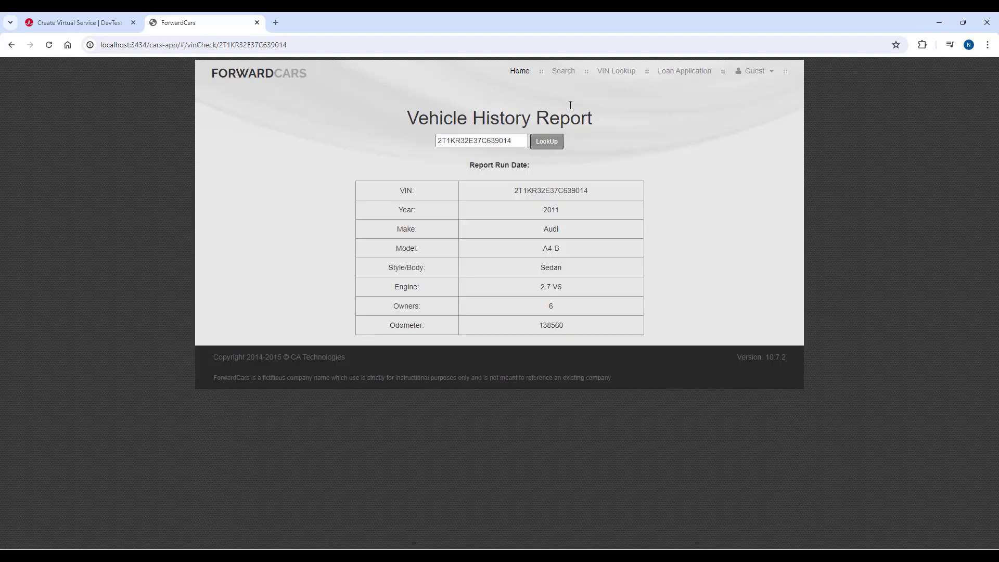
click(524, 74)
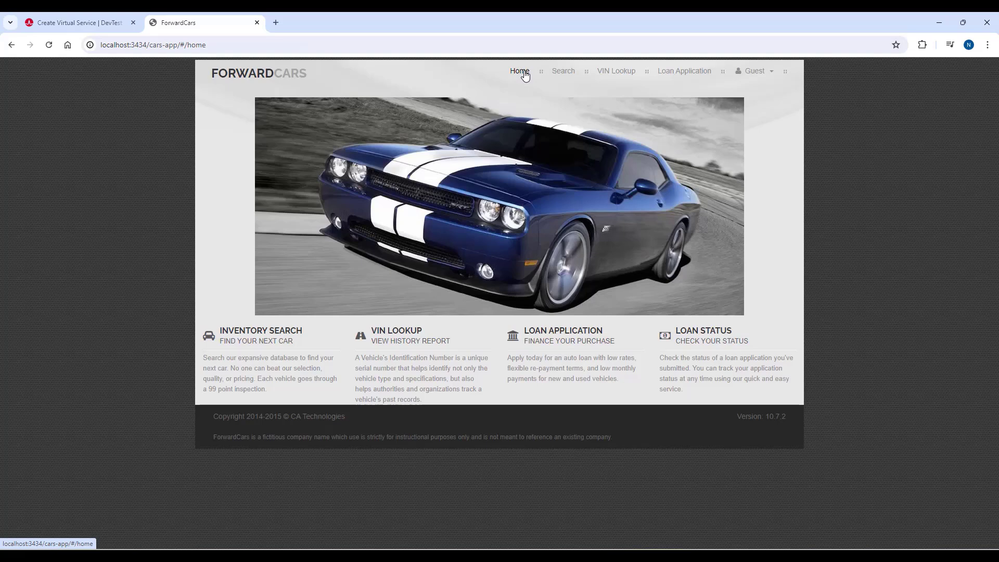
click(79, 25)
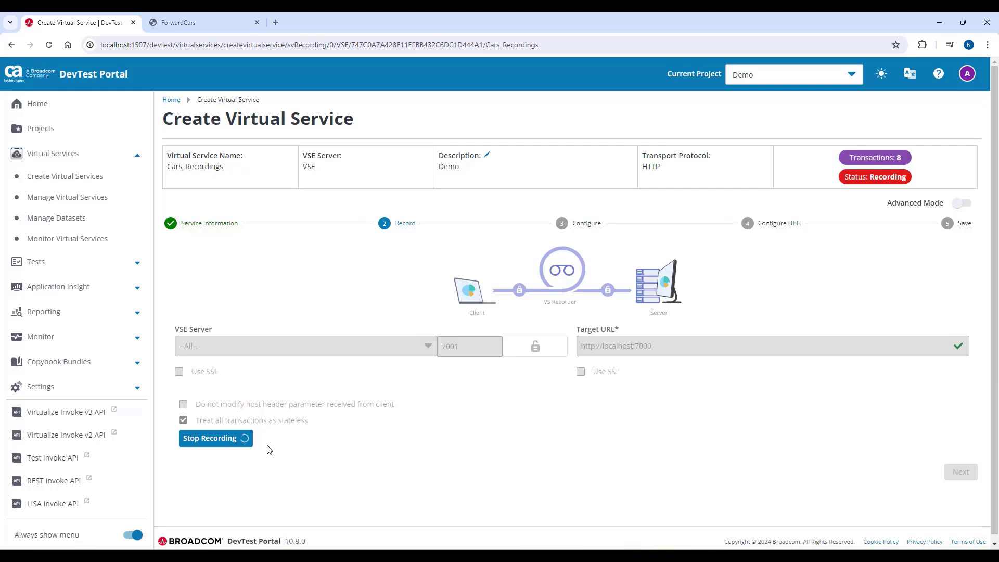
- Check the transactions recorded for Cars_Recordings, then stop the recording and advance to the data protocol configuration
click(875, 157)
click(744, 434)
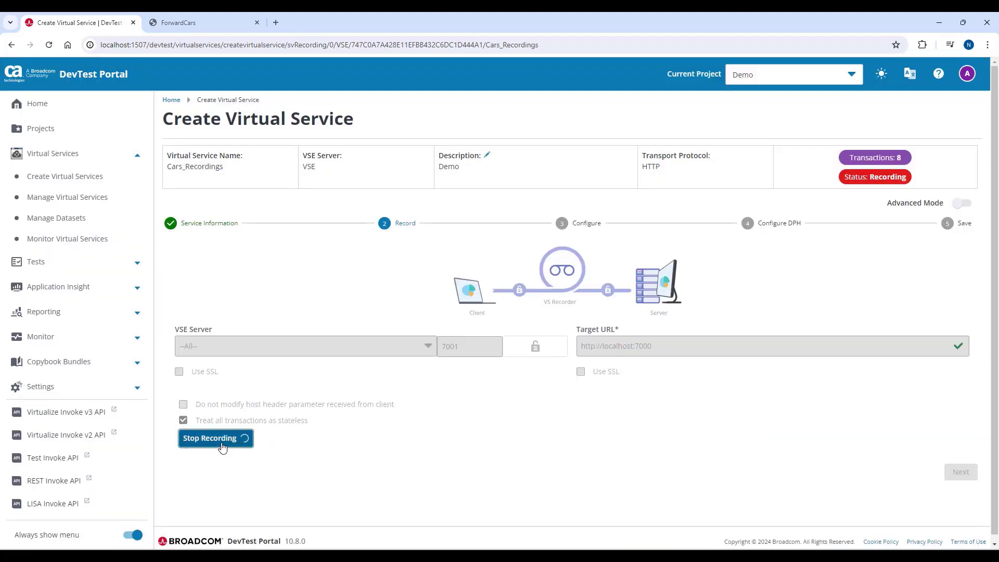
click(220, 440)
click(961, 472)
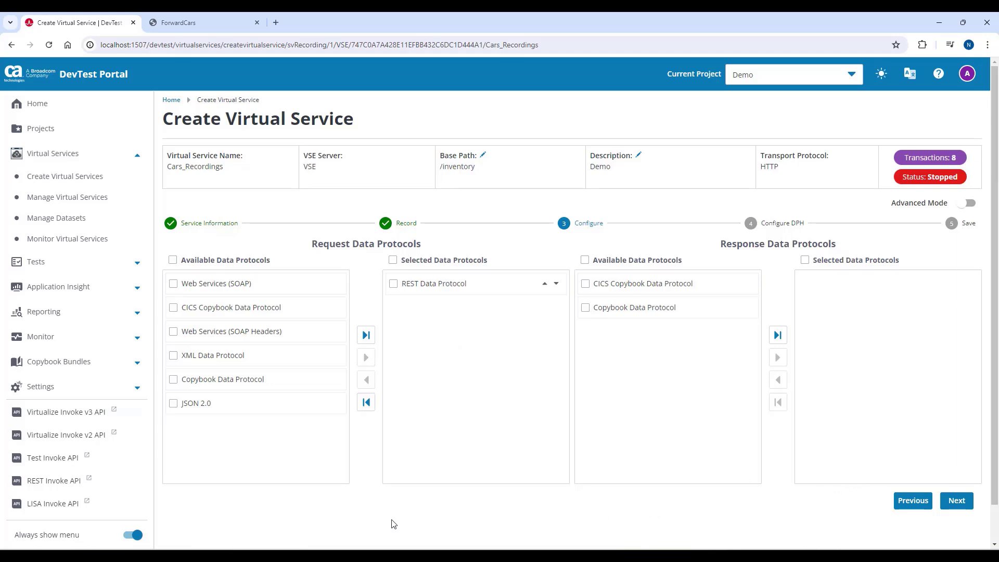
- Try adding JSON 2.0 to the selected request data protocols and remove it again
click(174, 405)
click(366, 358)
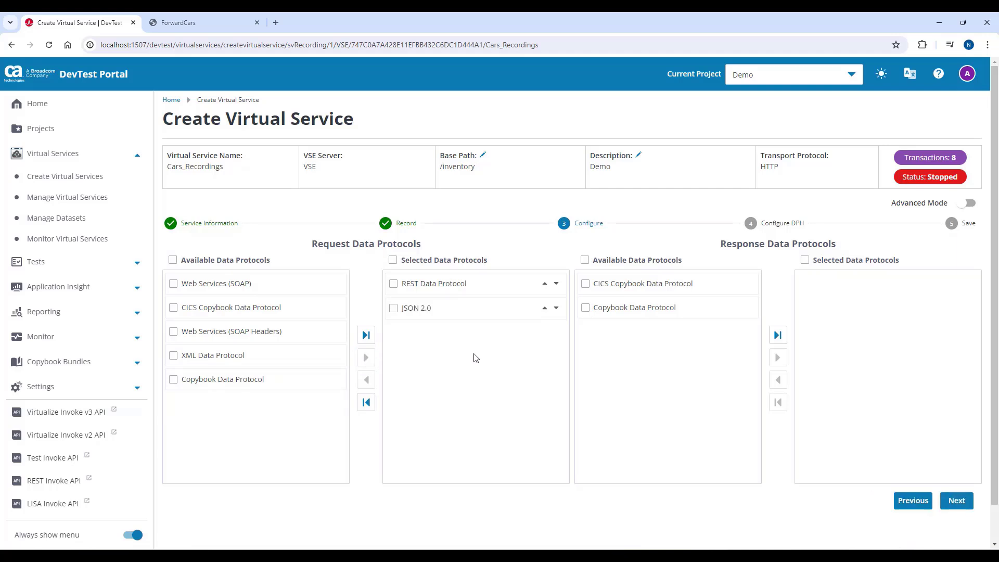
click(474, 315)
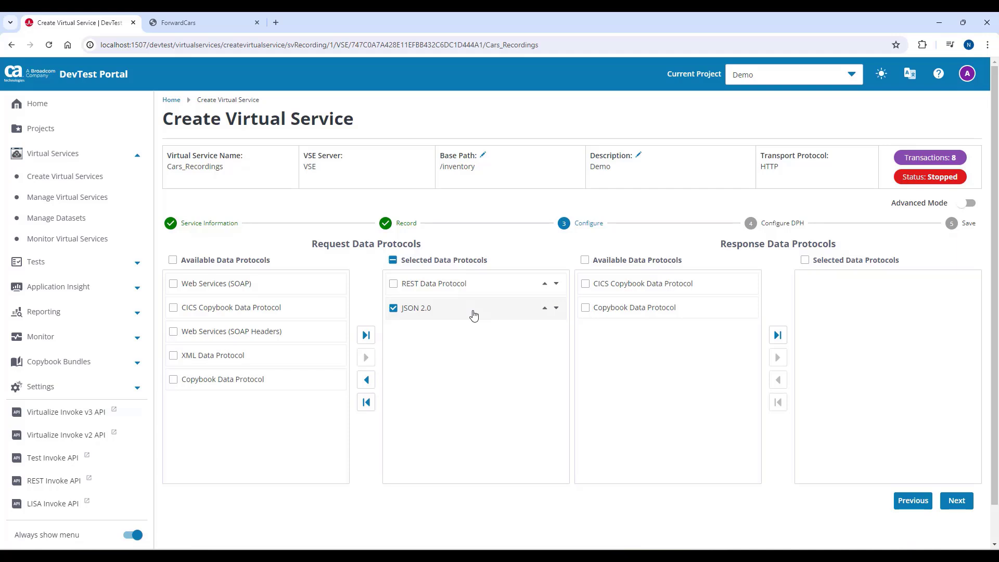
click(366, 380)
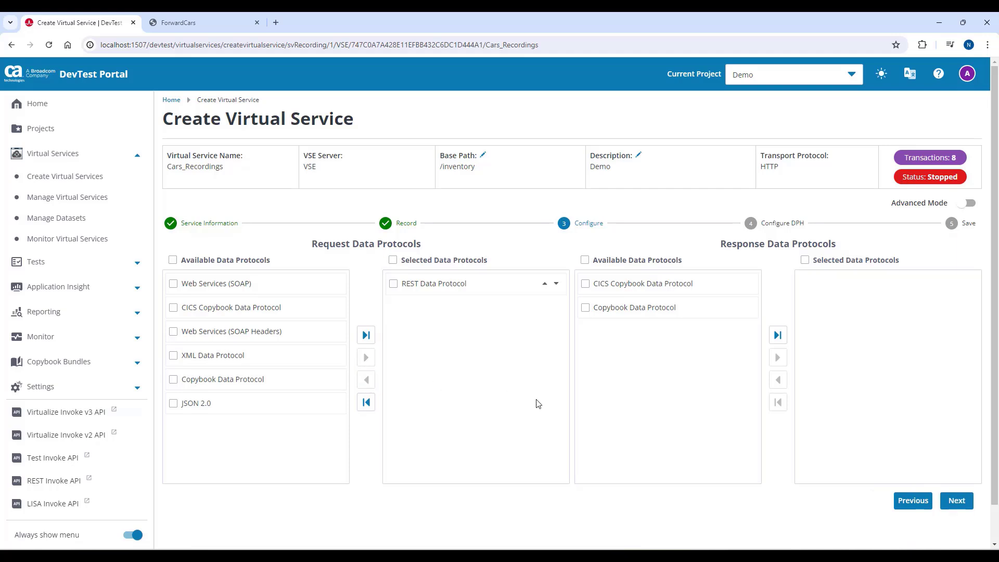
- Continue with only REST Data Protocol for requests, review its URI rules, and save all configurable protocols to reach the save stage
click(957, 502)
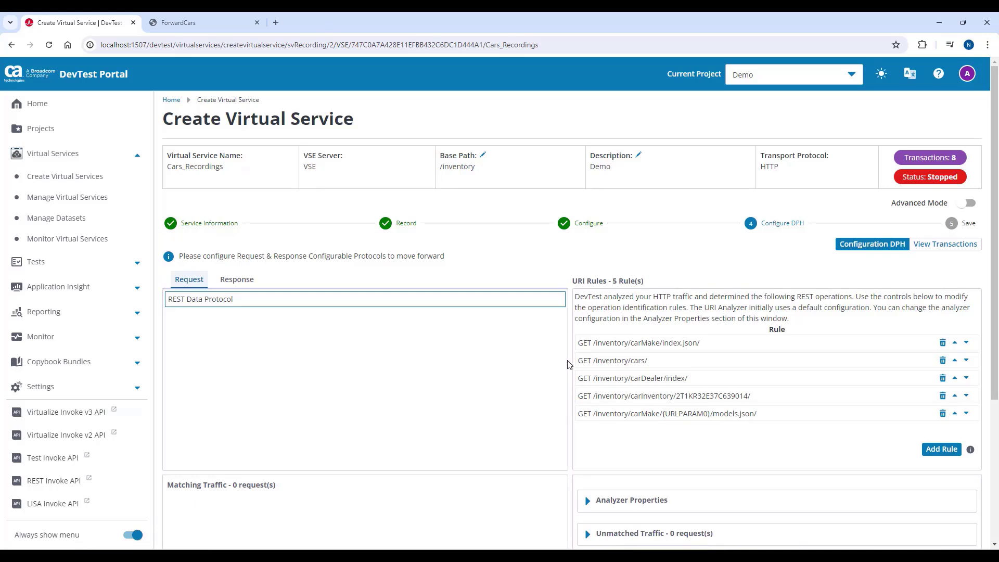
scroll(569, 367, down, 1)
scroll(569, 365, down, 2)
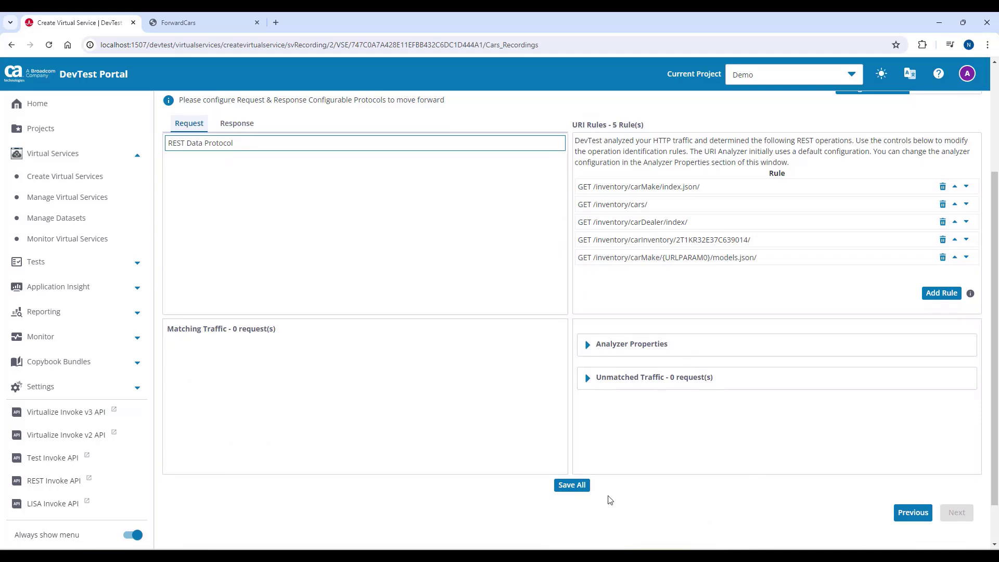
scroll(609, 500, up, 2)
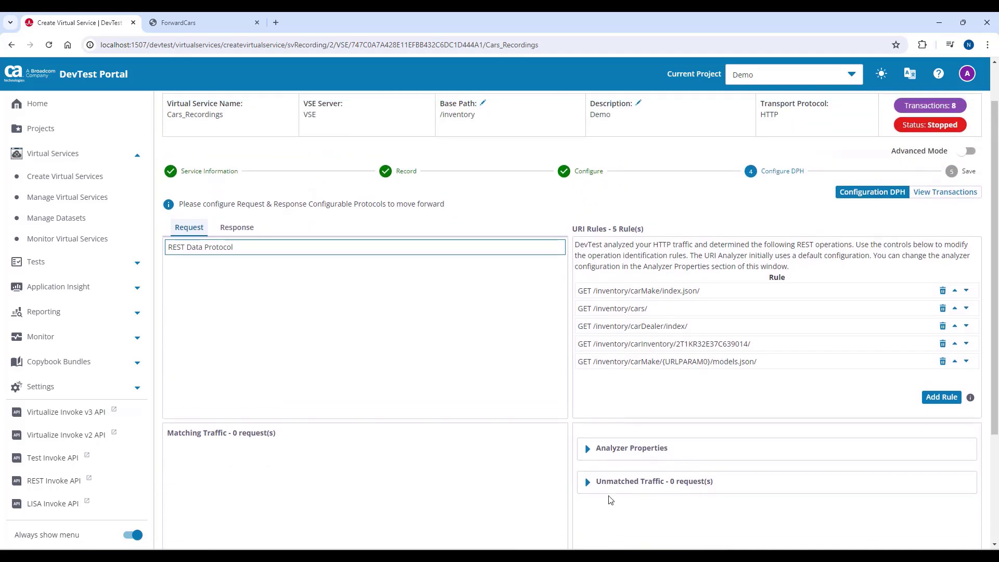
scroll(611, 497, down, 2)
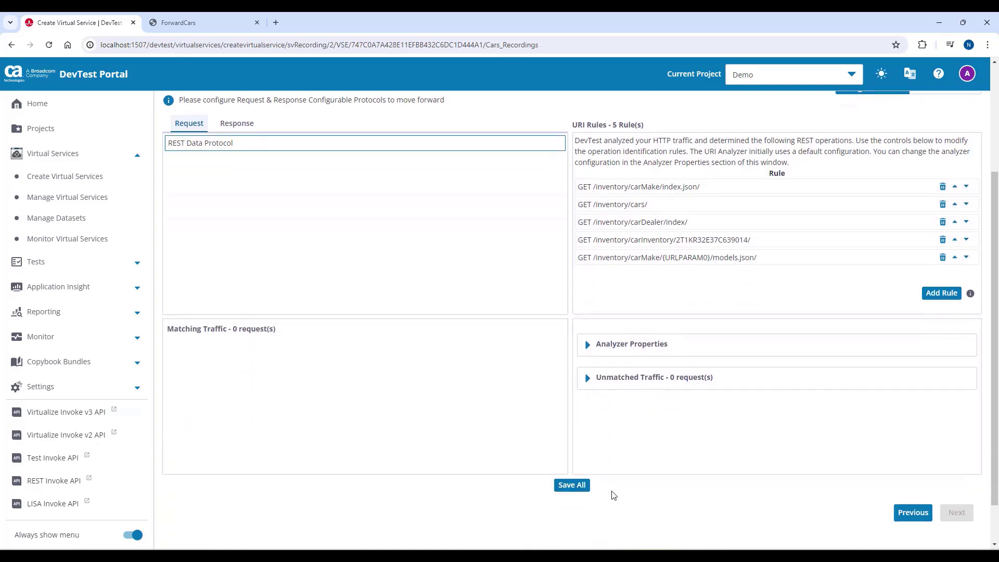
click(581, 485)
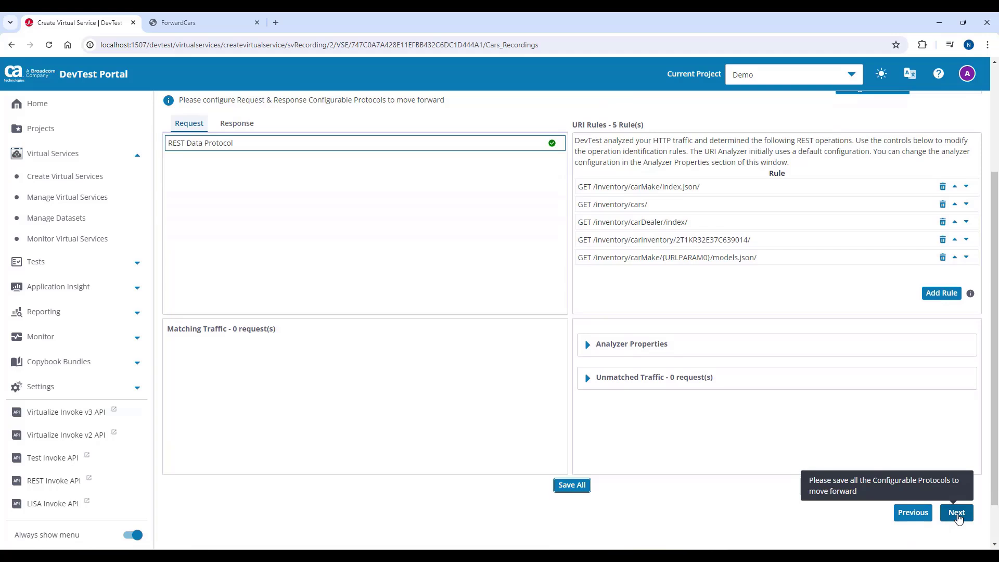
click(956, 513)
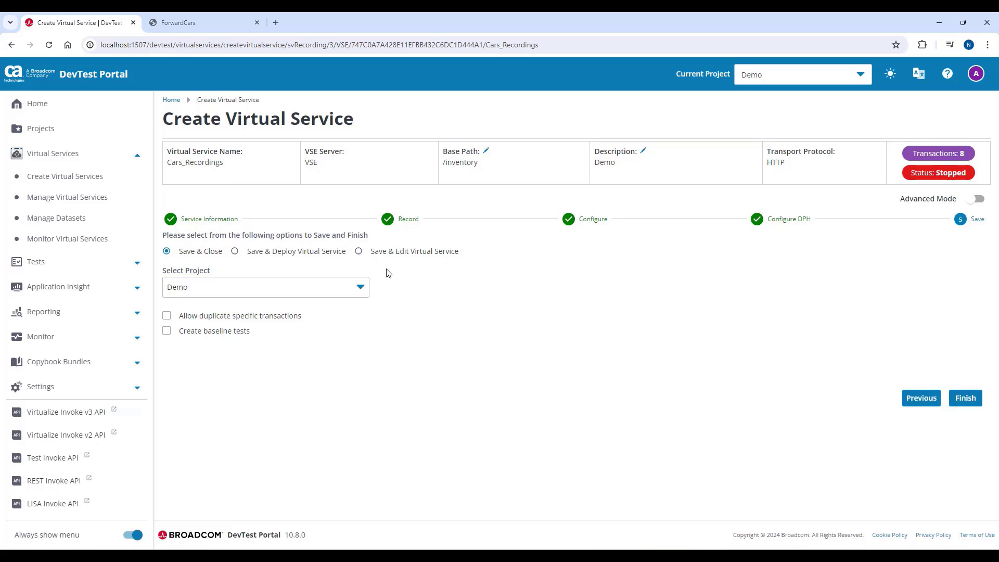
- Save Cars_Recordings to the Demo project with Save & Edit Virtual Service, and view its GET /inventory/cars/ and /inventory/carDealer/index/ transactions
click(360, 290)
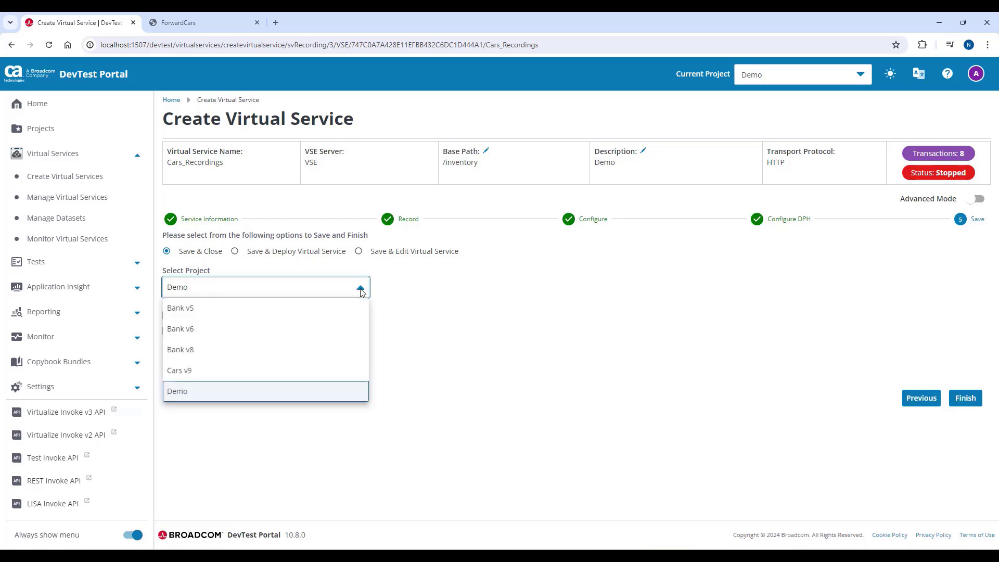
click(319, 399)
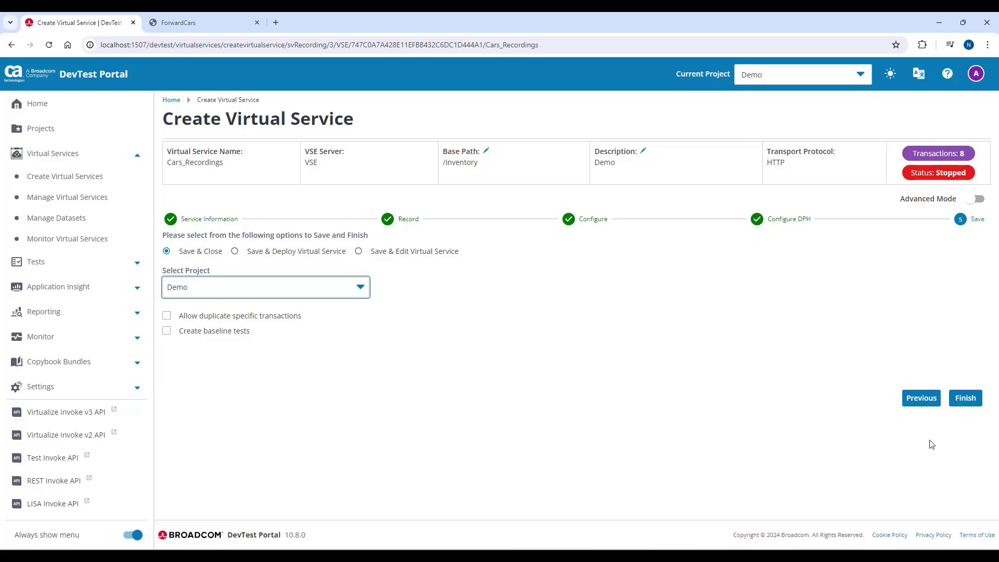
click(361, 252)
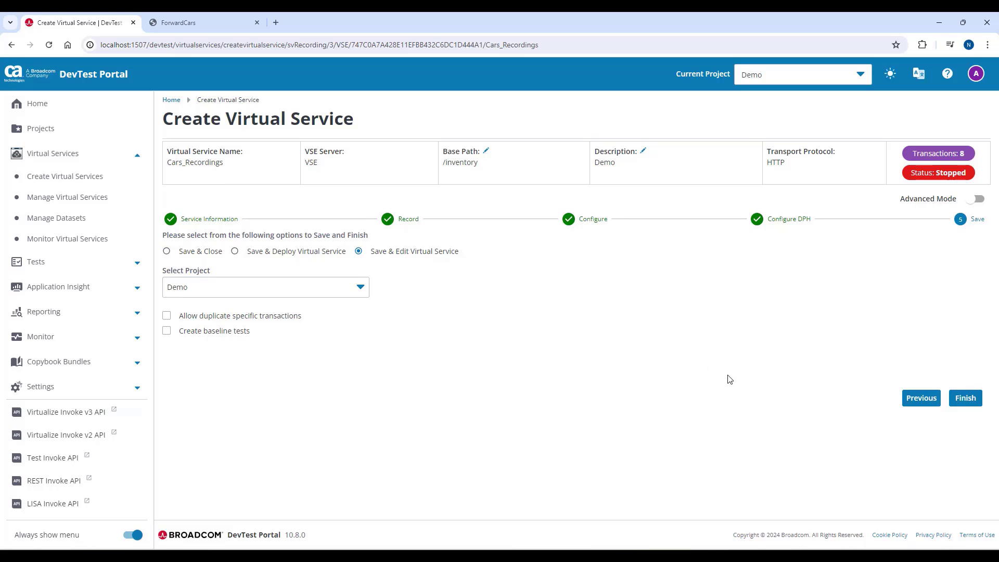
click(975, 404)
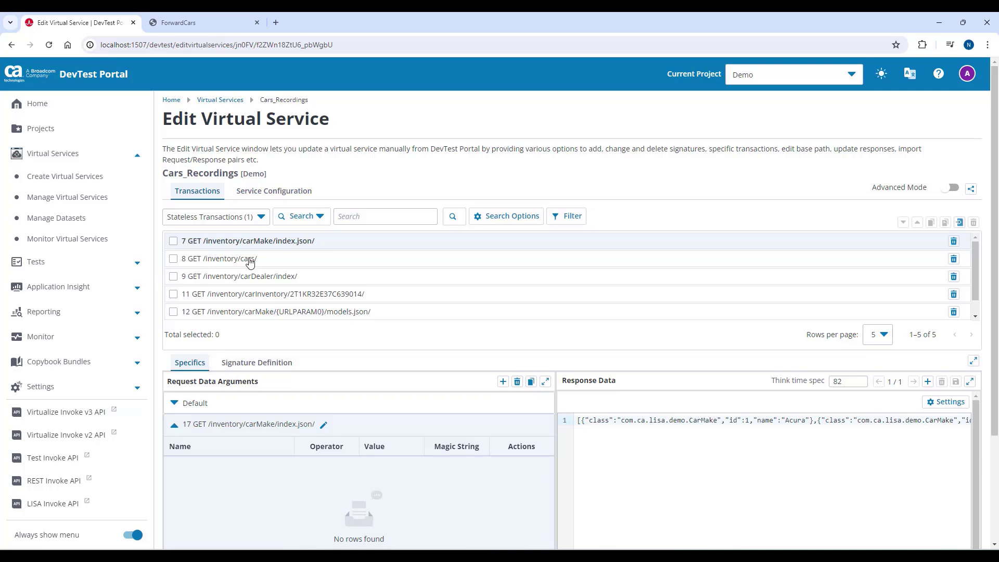
click(250, 260)
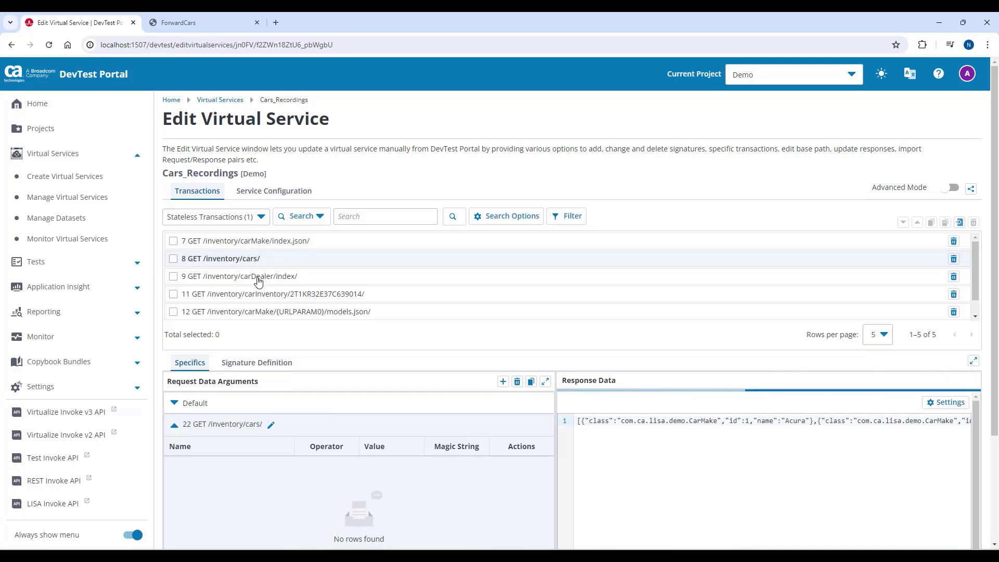
click(258, 278)
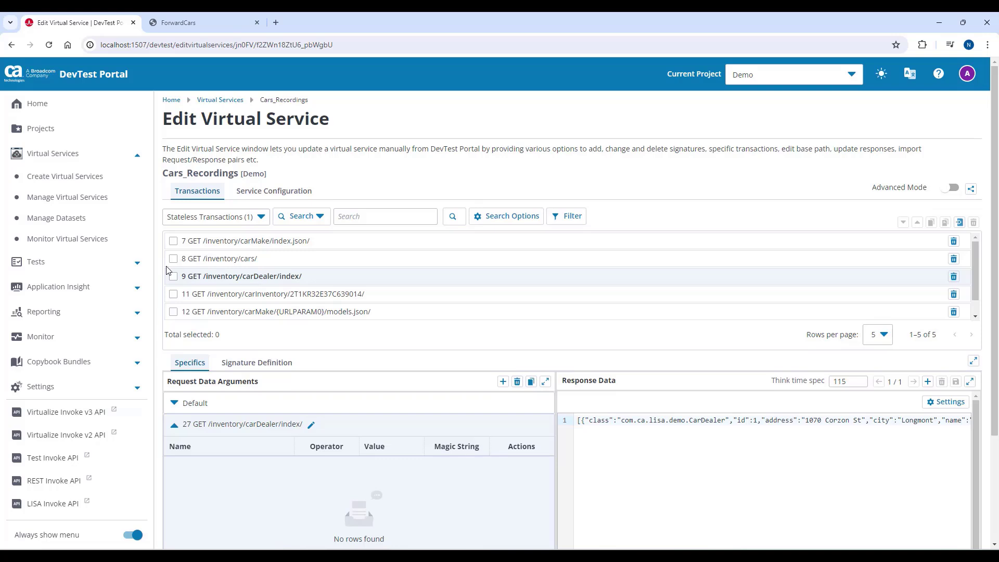
- Deploy Cars_Recordings to the VSE server with group tag Demo, and select the deployed service among the monitored virtual services
click(86, 201)
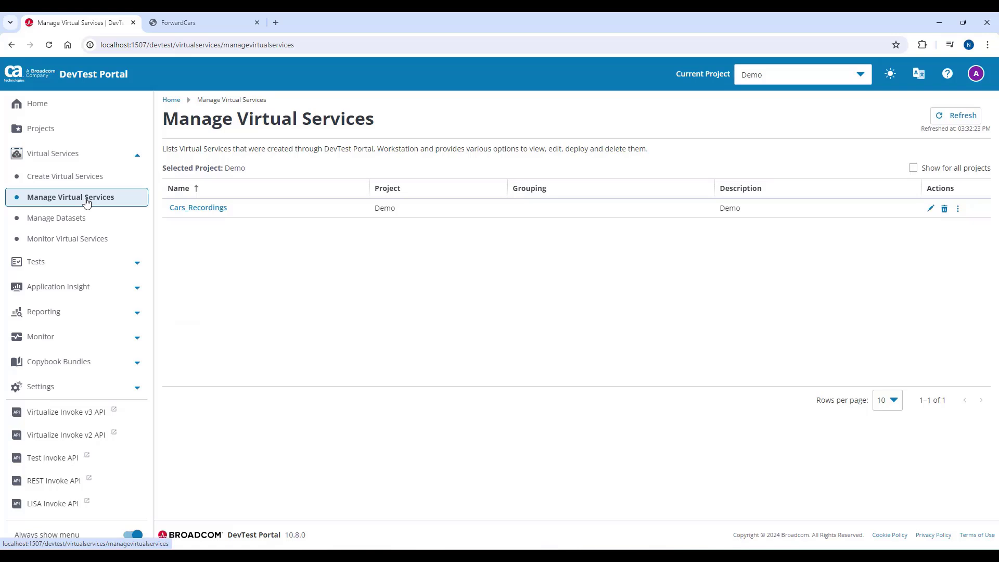
click(959, 210)
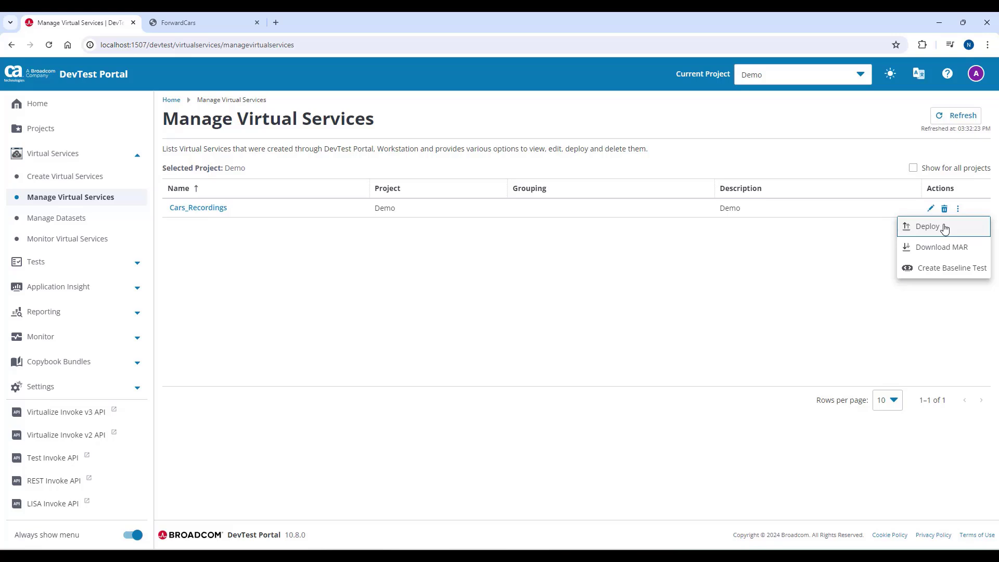
click(944, 228)
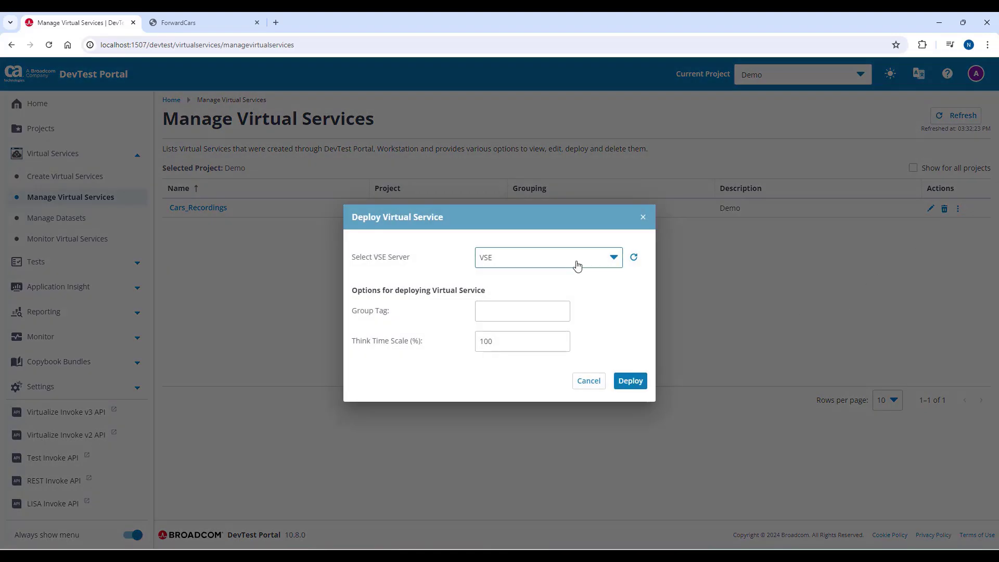
click(613, 259)
click(602, 281)
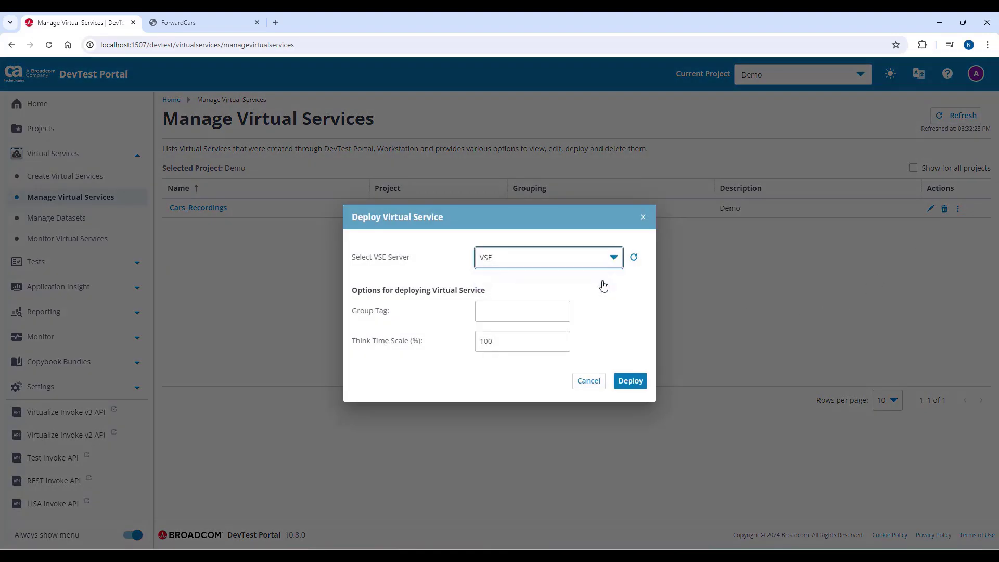
click(541, 313)
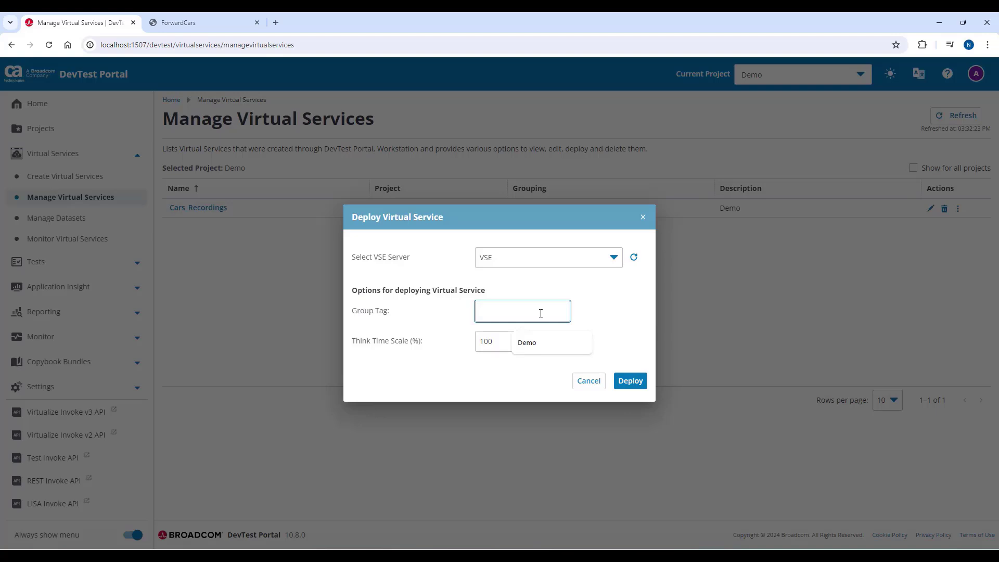
text(Demo)
click(590, 304)
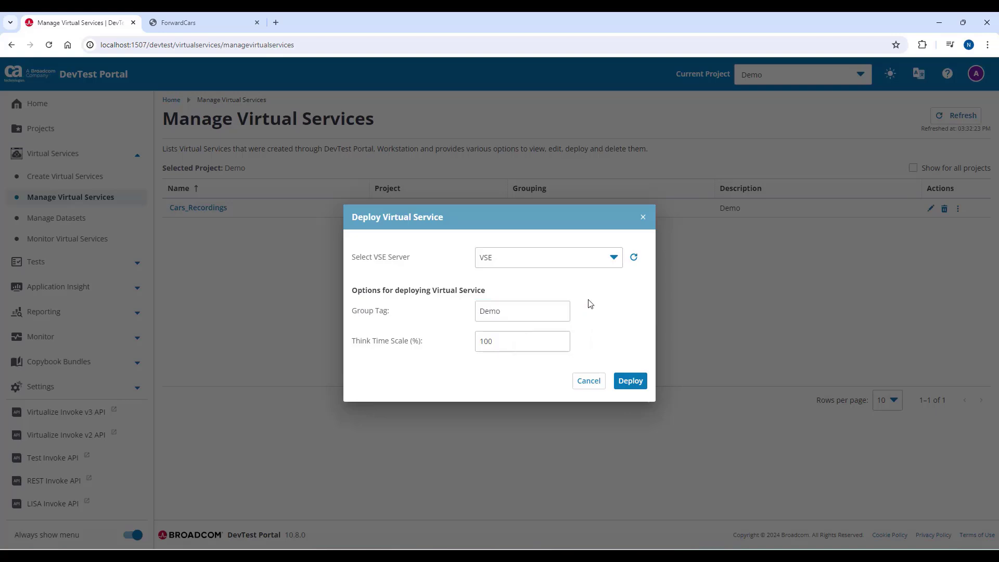
click(628, 383)
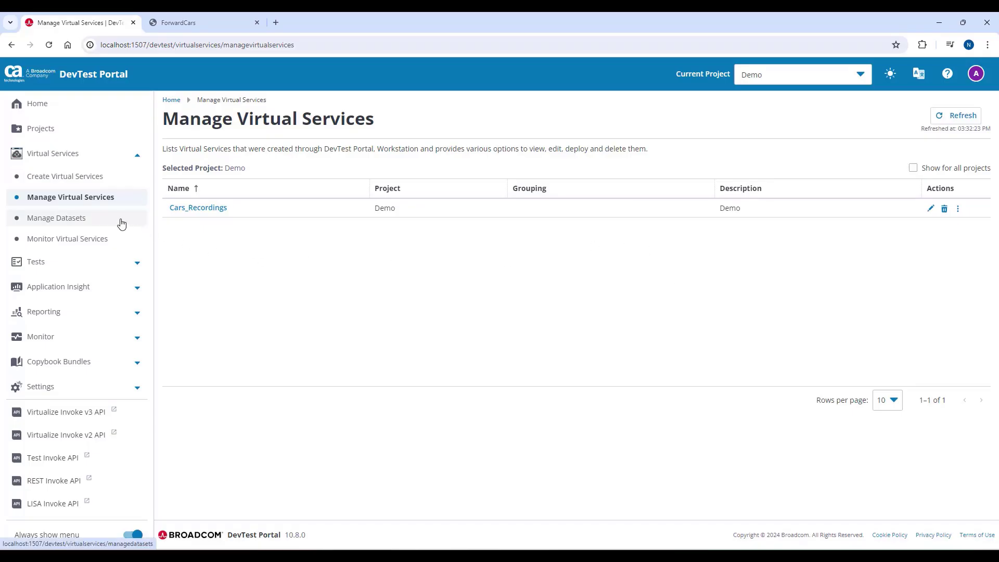
click(82, 242)
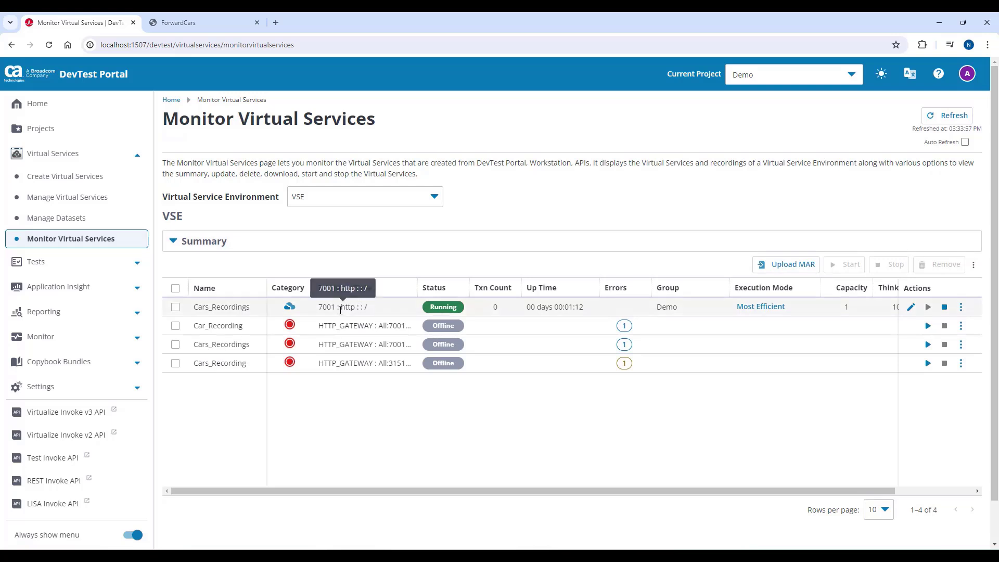
click(176, 309)
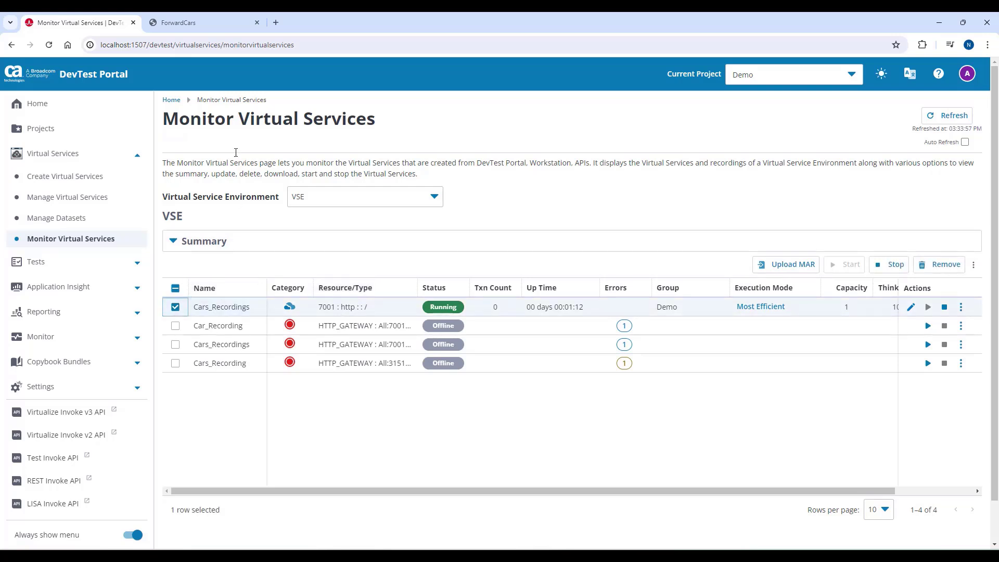
- Switch to ForwardCars and exercise the deployed service by opening the 2011 Audi A4-B's details and looking up its vehicle history report
click(209, 22)
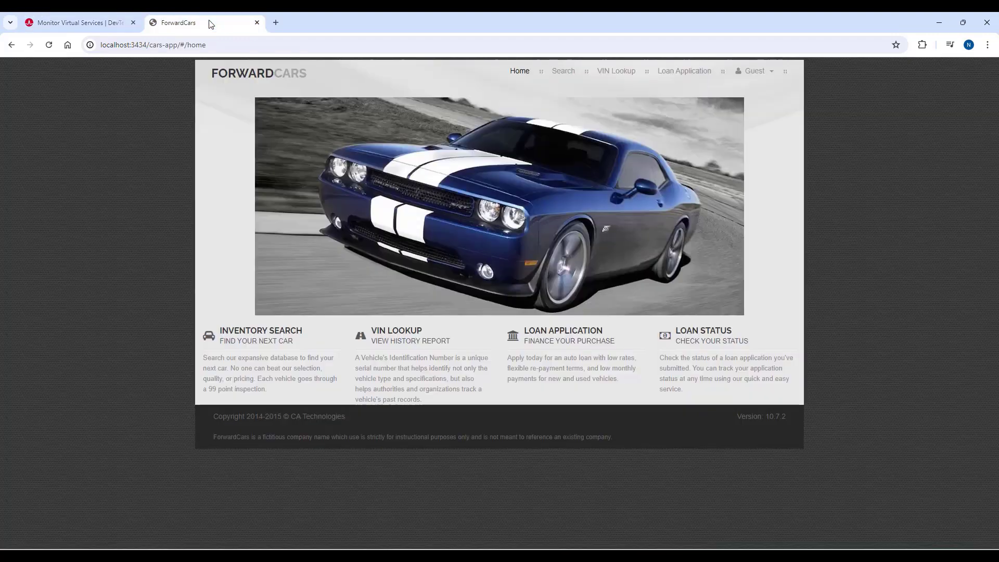
click(267, 338)
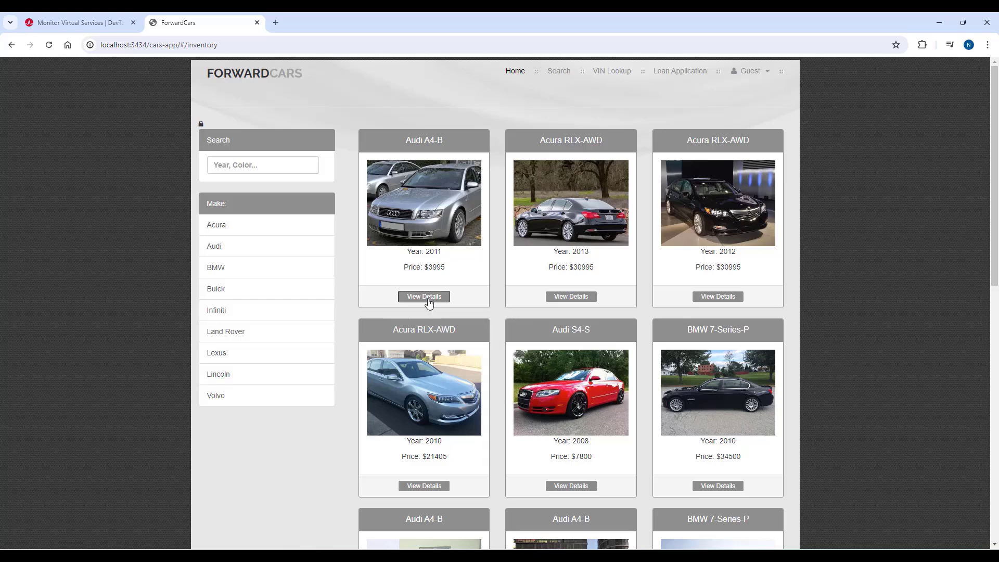
click(428, 302)
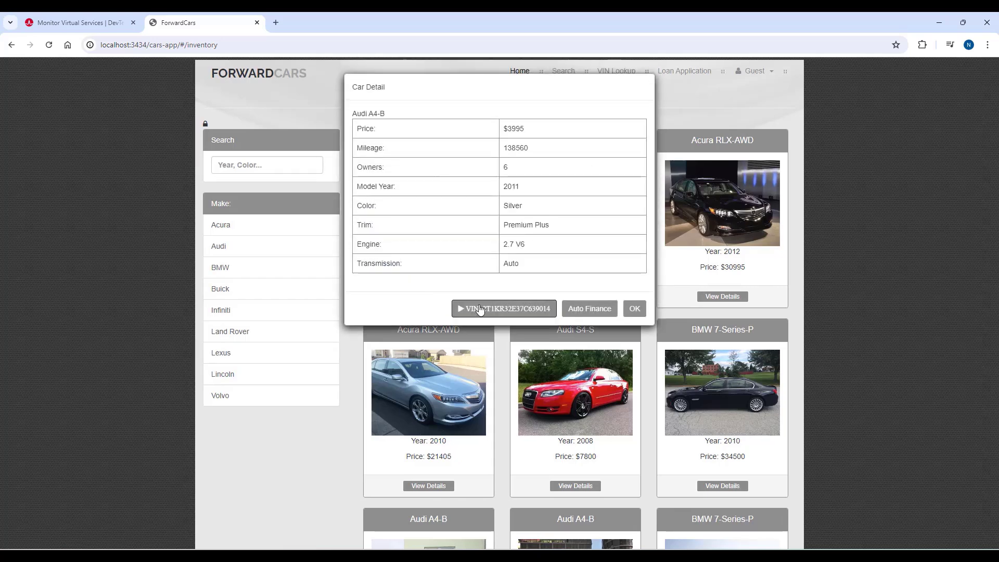
click(485, 310)
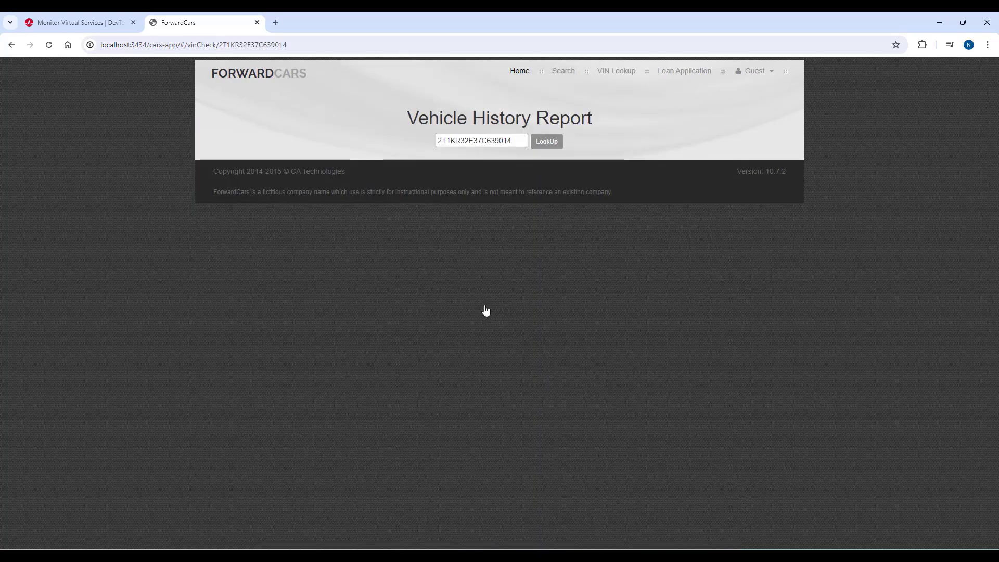
click(551, 145)
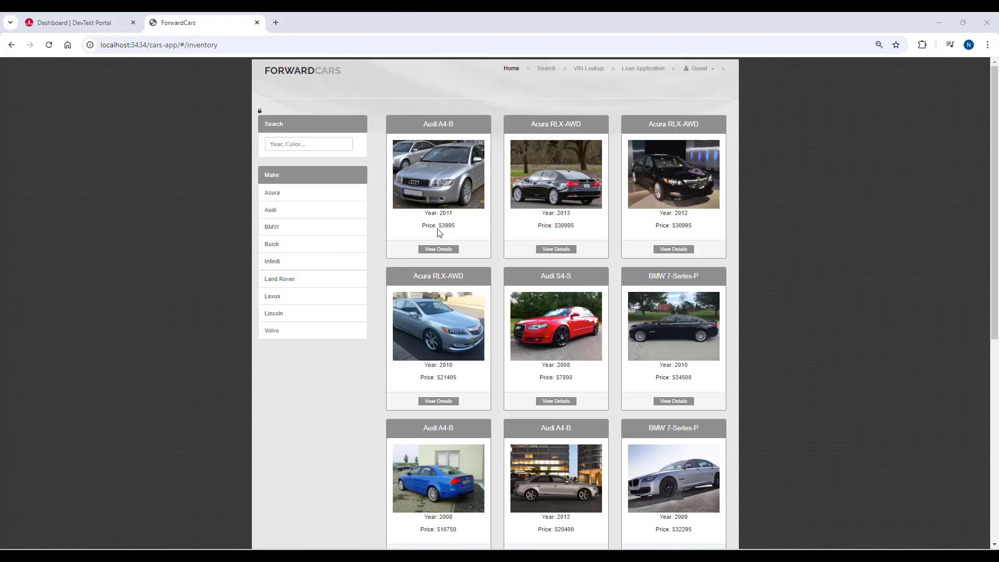
- Examine the 2011 Audi A4-B's price and the other cars in the ForwardCars inventory
drag(443, 226, 461, 230)
scroll(754, 225, down, 4)
scroll(754, 229, down, 3)
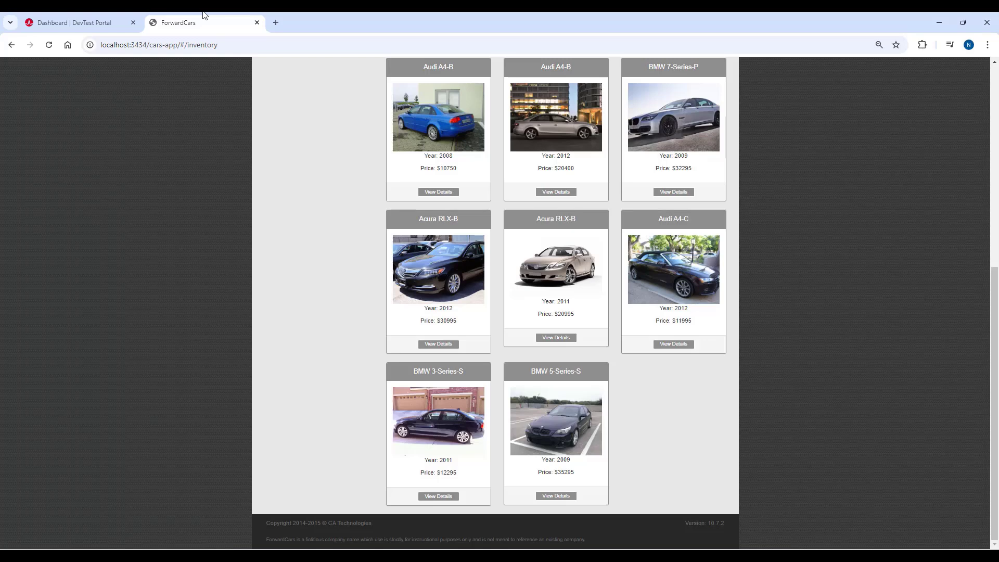
- Return to the DevTest Portal and open the Cars_Recordings virtual service of the Demo project for editing
click(84, 15)
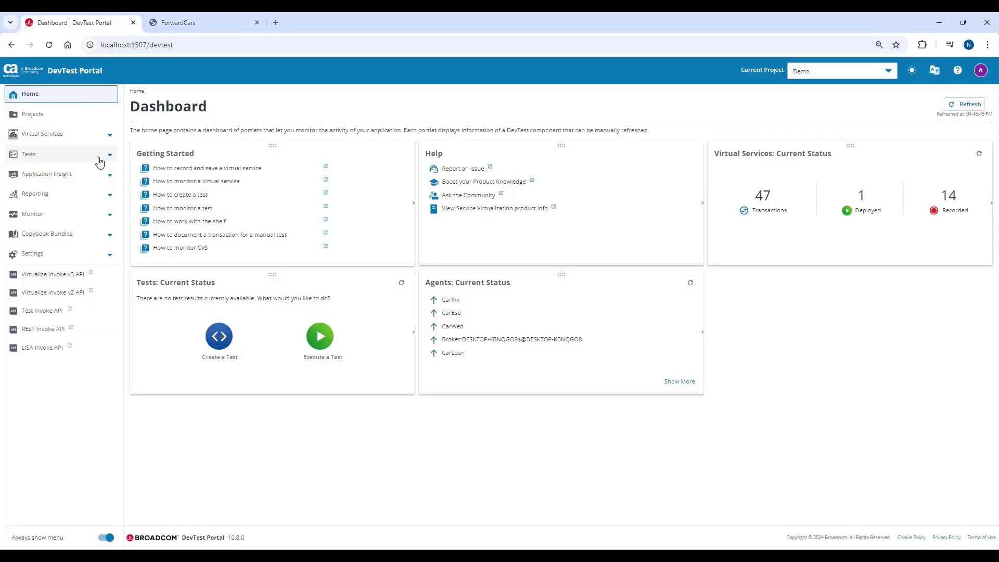
click(109, 137)
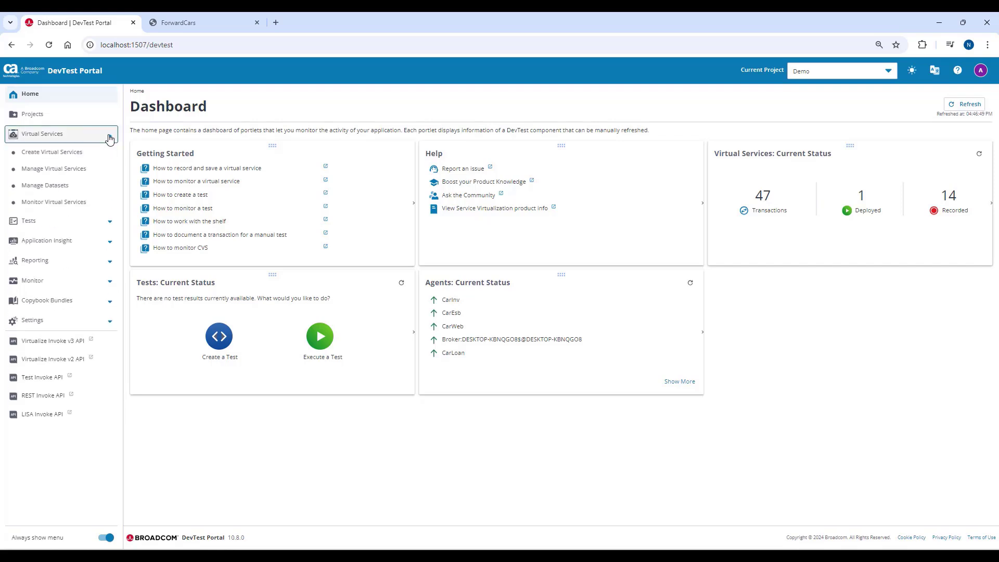
click(78, 168)
click(154, 178)
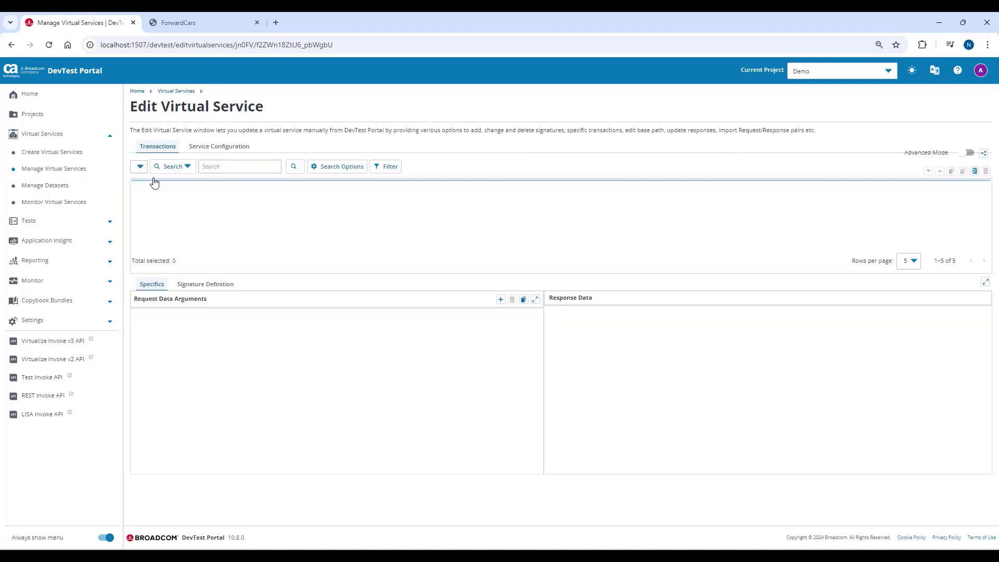
- Select the GET /inventory/cars/ transaction and display its response data as autoformatted JSON
click(289, 251)
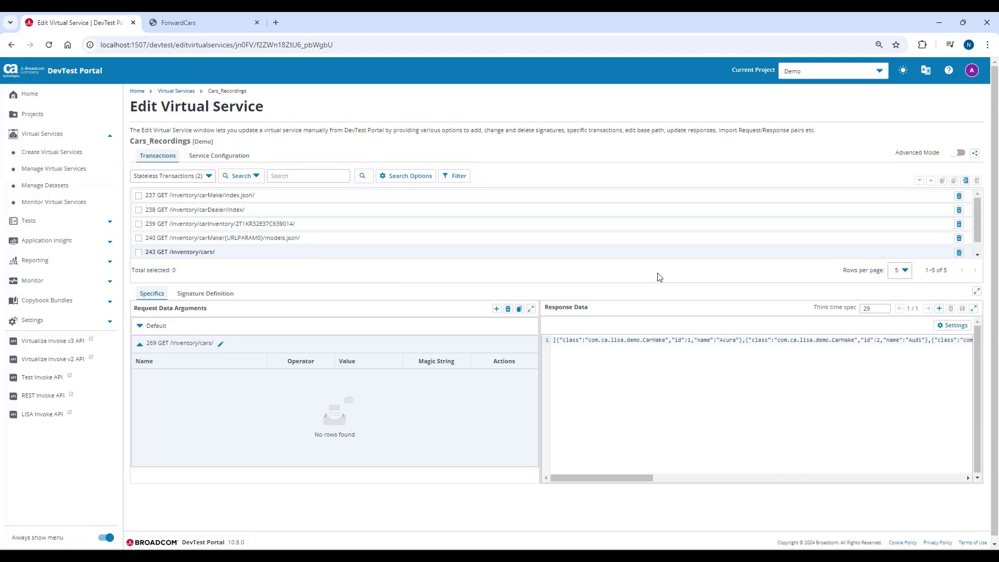
click(943, 326)
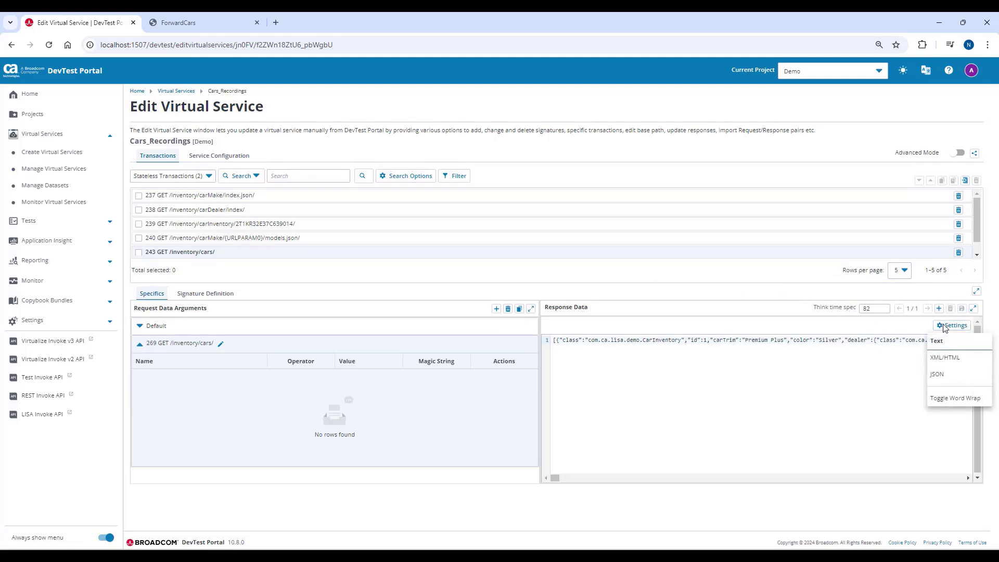
click(948, 375)
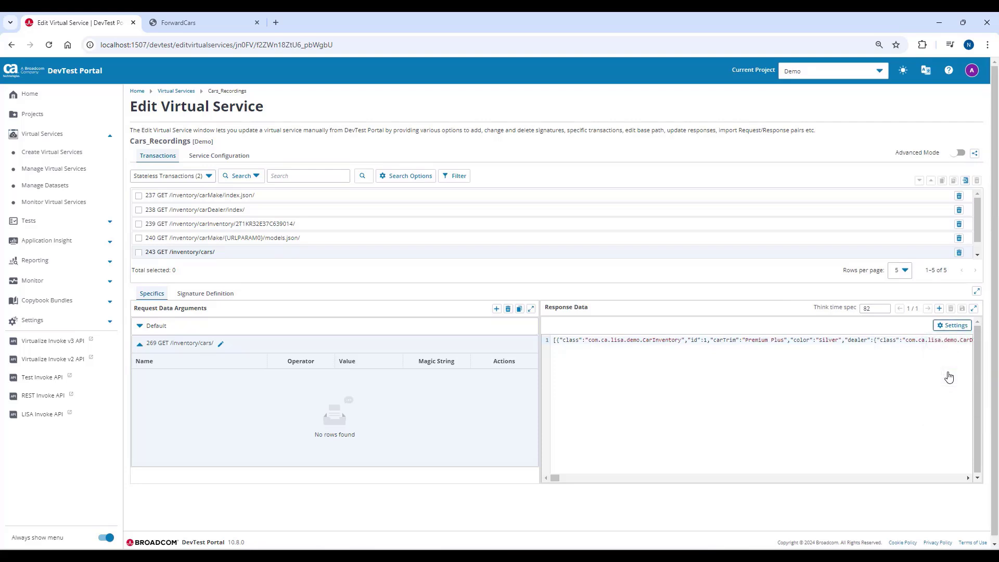
click(955, 327)
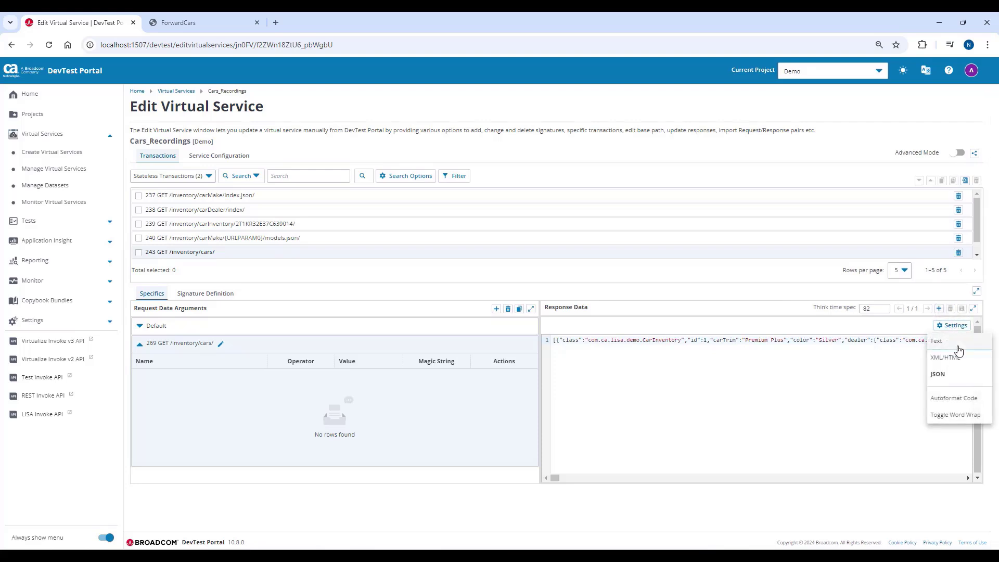
click(957, 399)
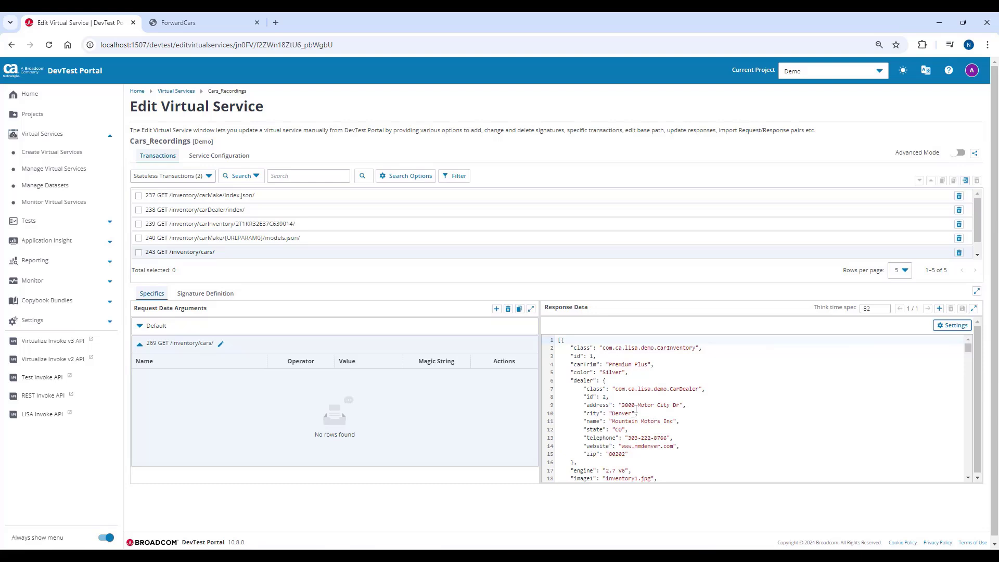
- Set the price of the first car in the response, the 2011 Audi A4-B, to 1000000.0
scroll(627, 406, down, 5)
scroll(627, 405, down, 4)
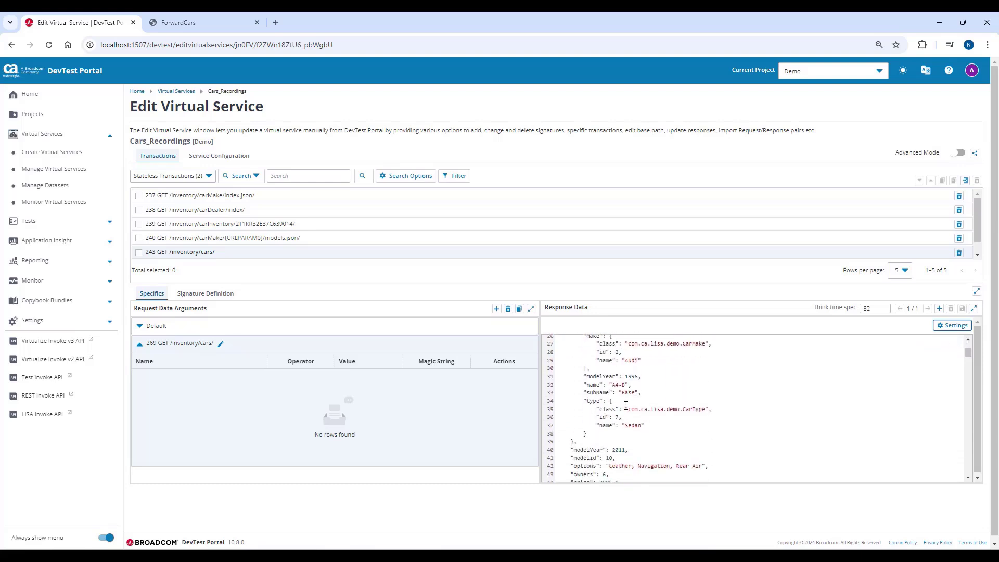
scroll(629, 402, down, 4)
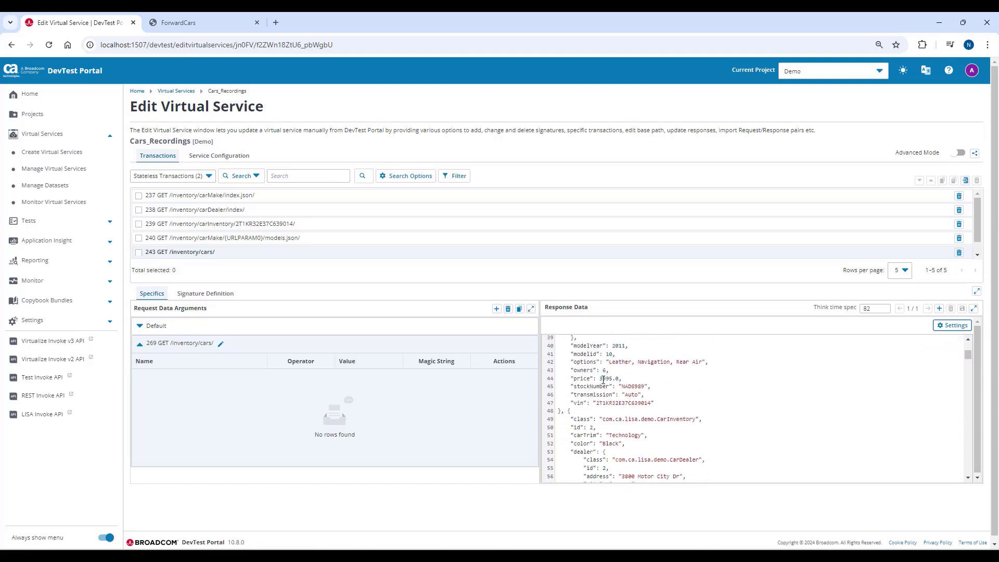
drag(600, 379, 614, 380)
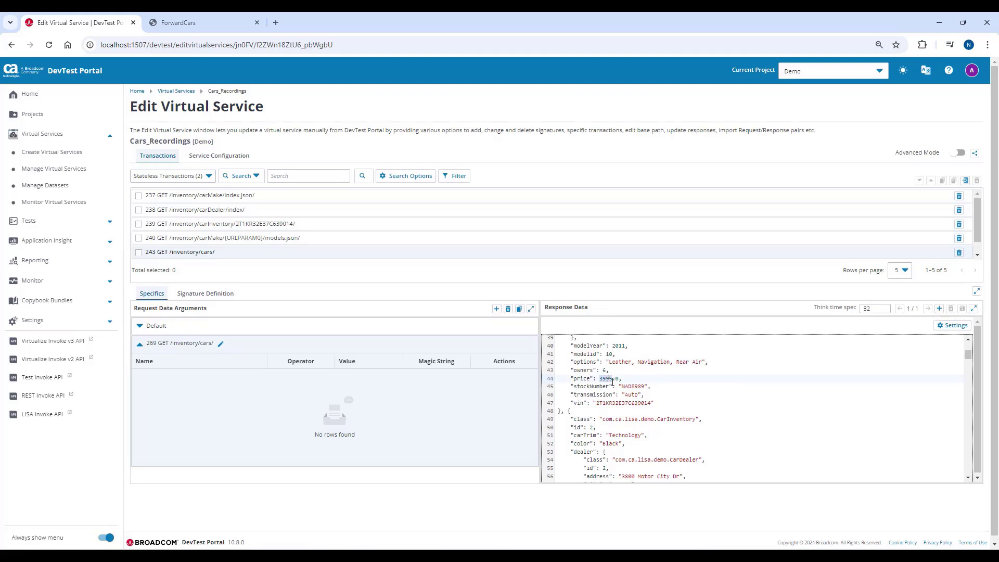
text(1000000)
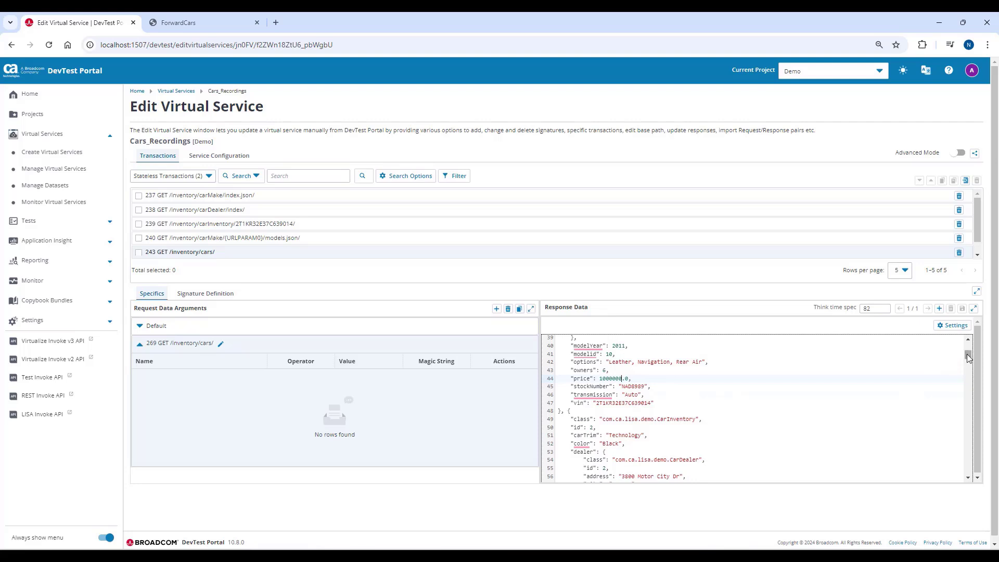
- Duplicate the last car entry of the JSON response, the 2009 BMW 5-Series-S, at the end of the array
drag(969, 357, 771, 499)
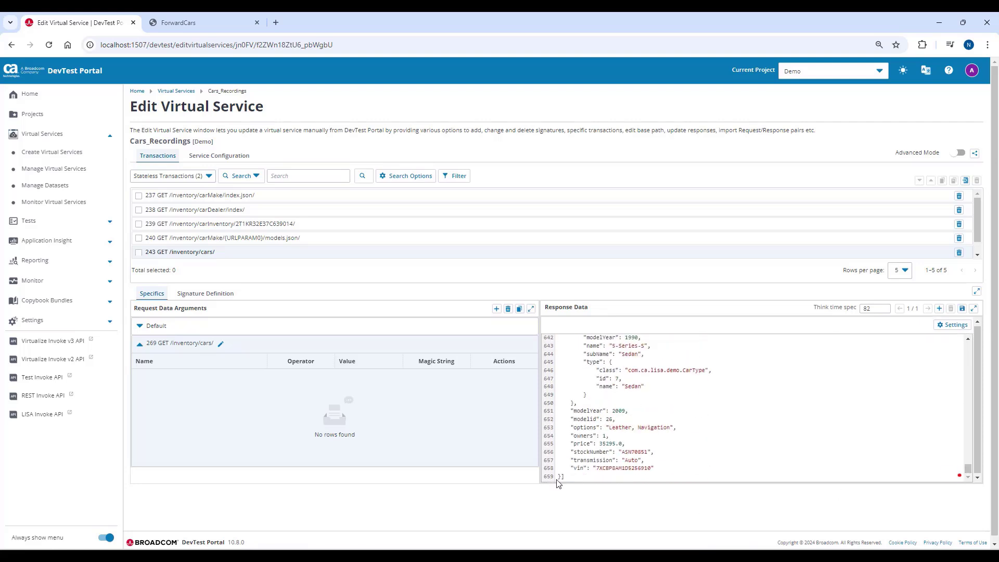
drag(562, 477, 564, 354)
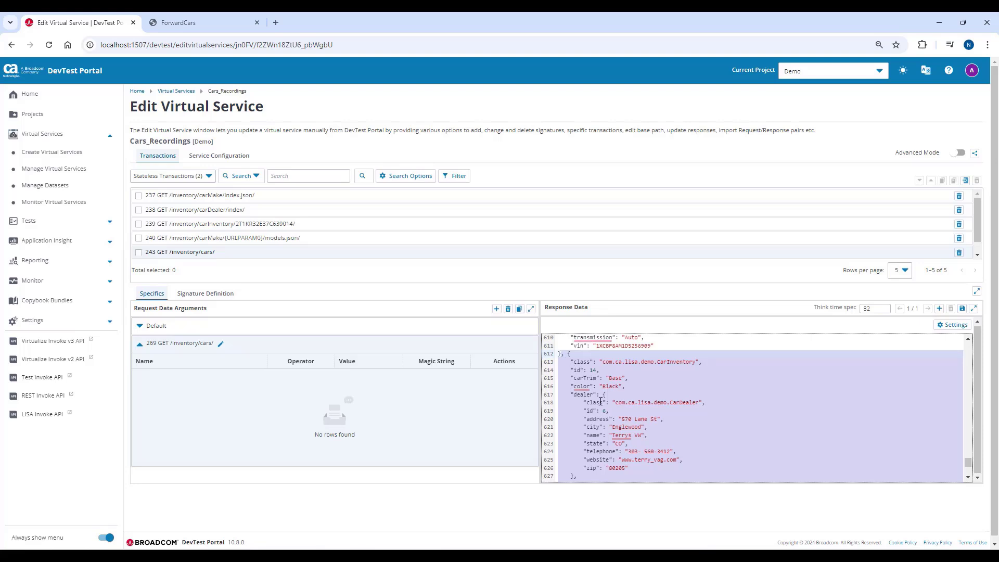
scroll(600, 402, down, 5)
click(561, 477)
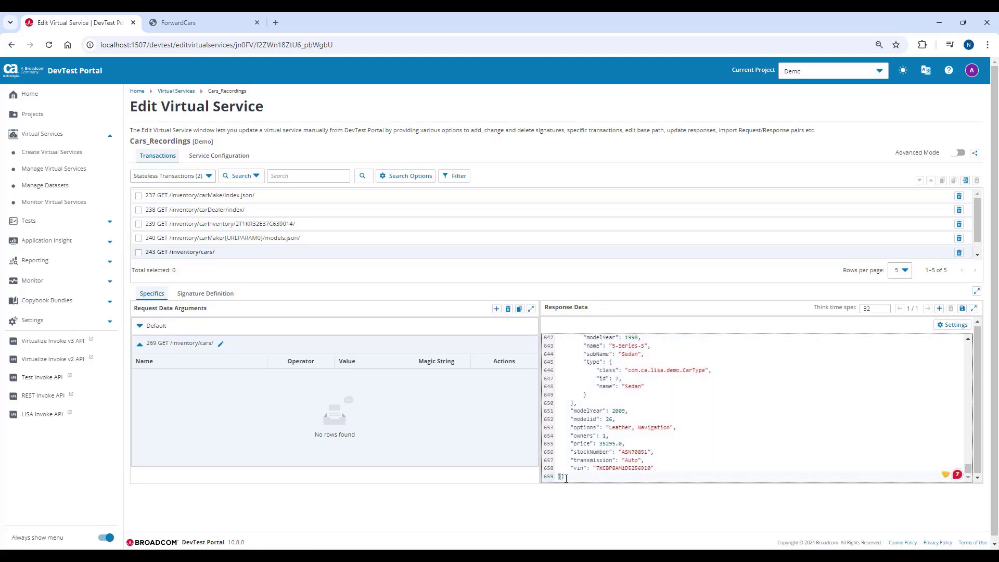
key(ctrl+v)
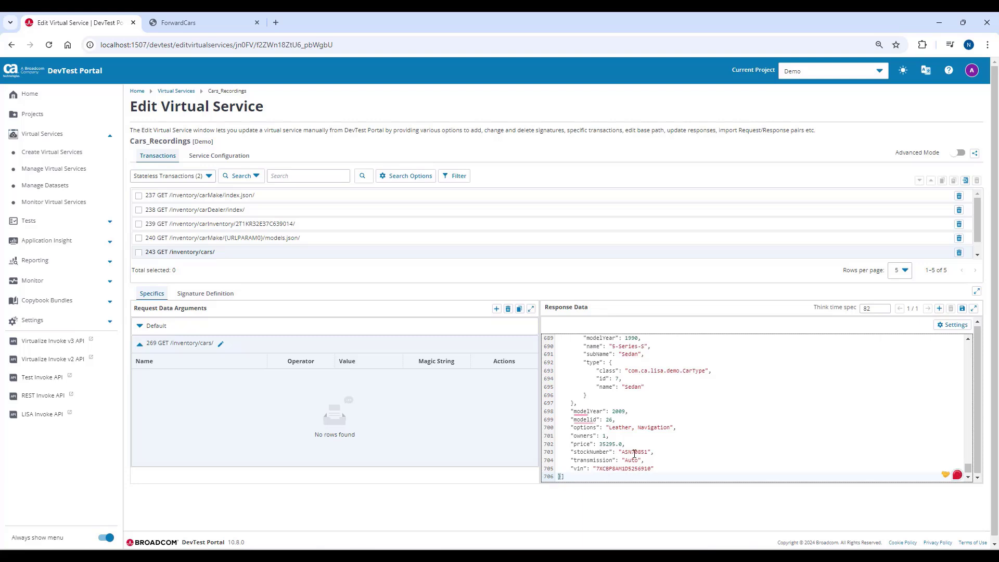
- Set the duplicated car's modelYear to 2010 and its price to 37095.0, and update the response
click(629, 412)
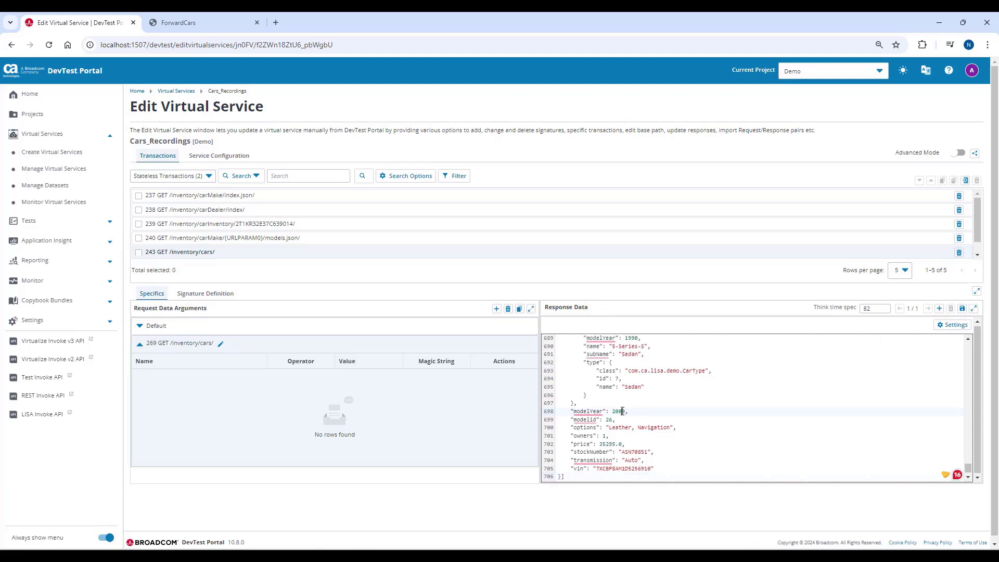
click(627, 412)
key(BackSpace)
key(BackSpace)
text(10)
key(BackSpace)
key(BackSpace)
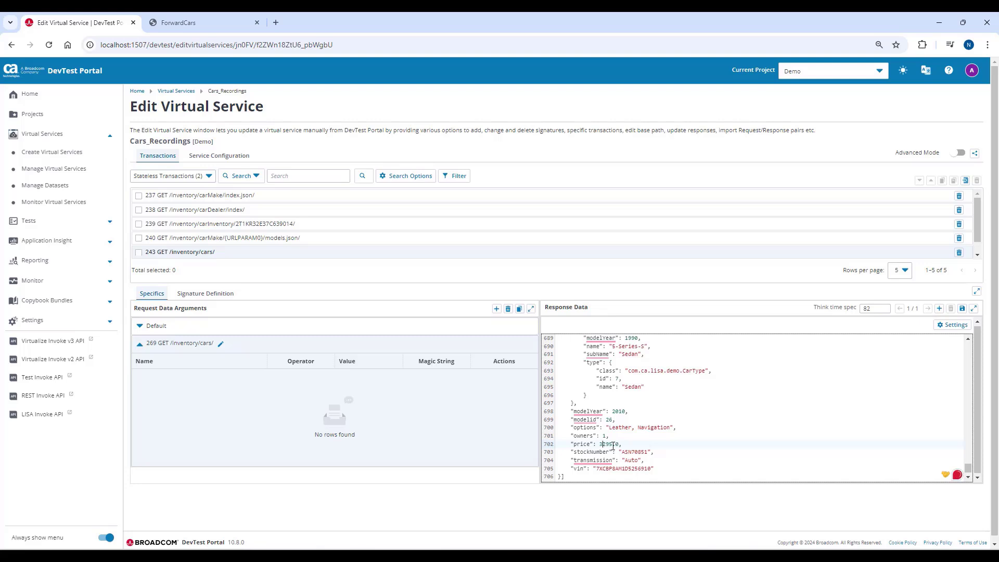
text(70)
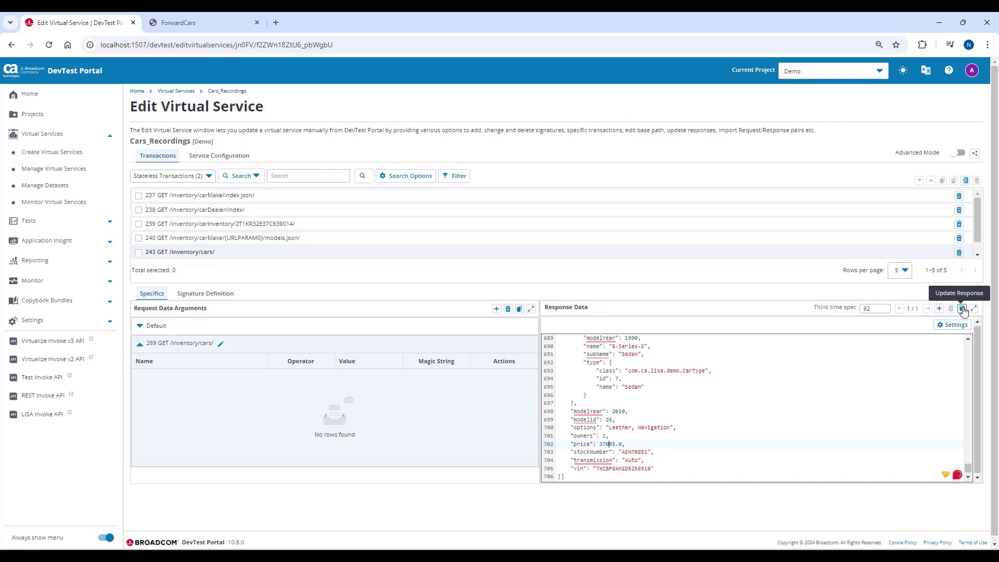
click(962, 309)
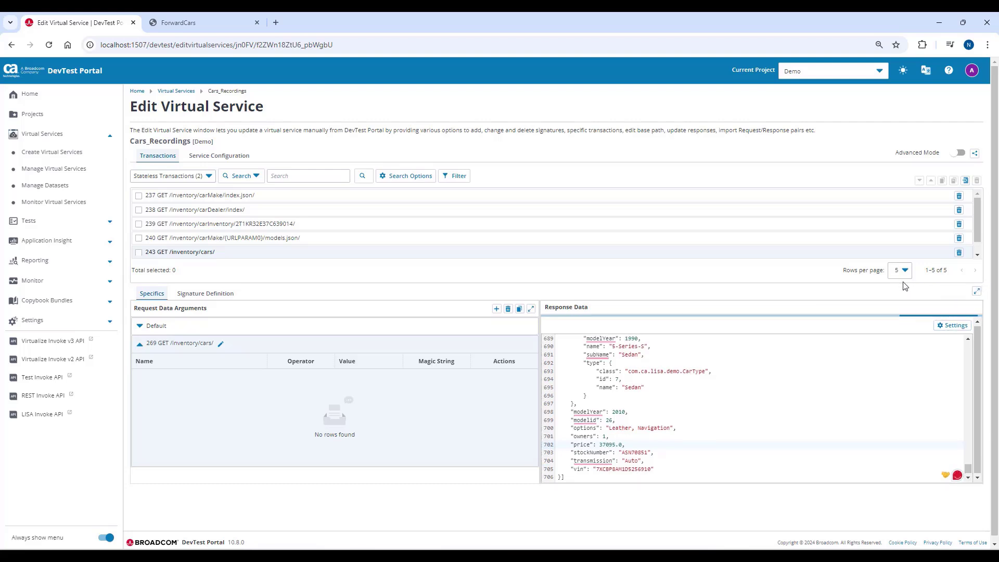
- Return to the managed virtual services and redeploy Cars_Recordings
click(77, 170)
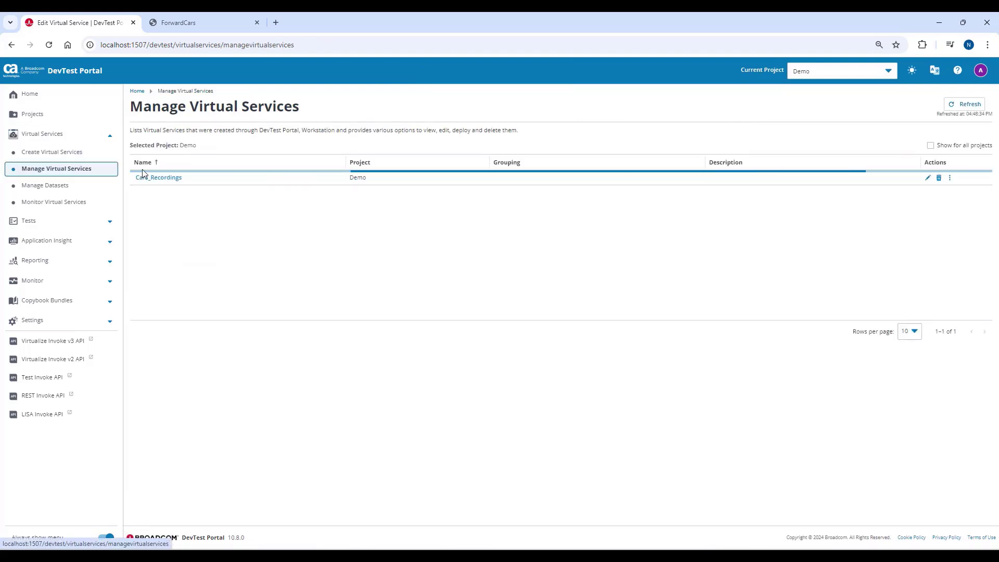
click(951, 180)
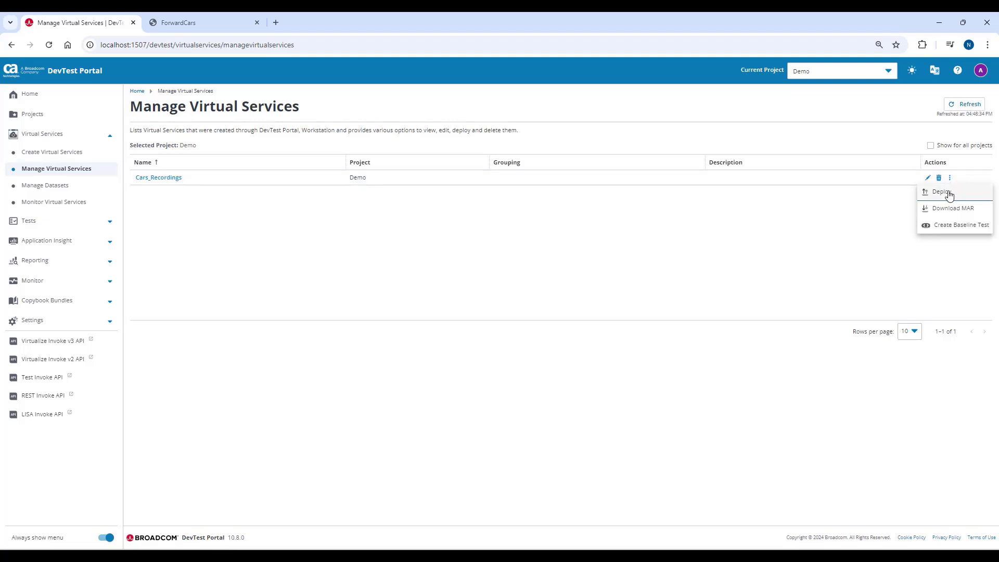
click(947, 193)
click(604, 366)
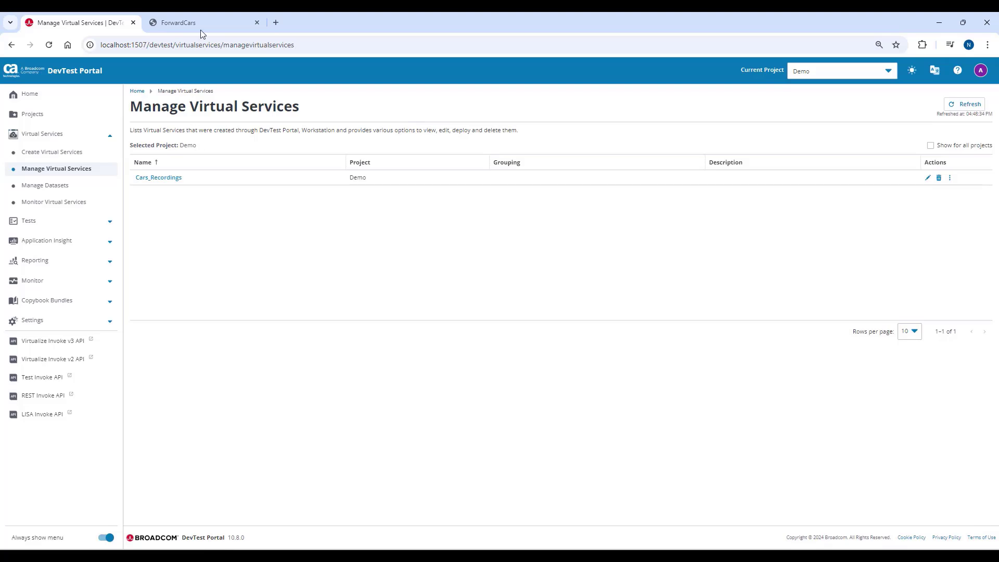
- Switch to ForwardCars, reload the inventory, and examine the 2011 Audi A4-B's price and the last cars listed
click(201, 20)
scroll(344, 266, up, 7)
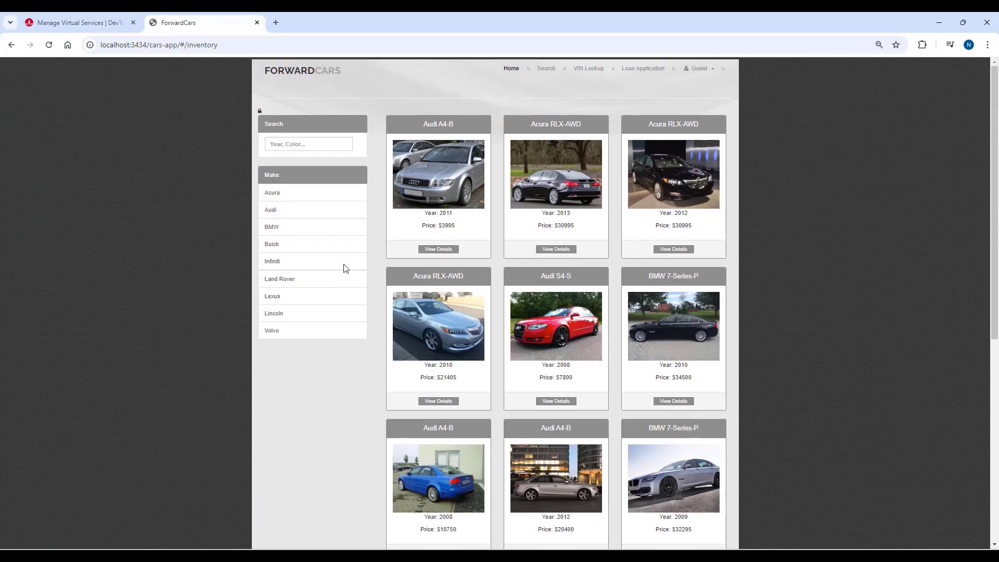
click(48, 45)
drag(433, 225, 465, 228)
scroll(754, 322, down, 6)
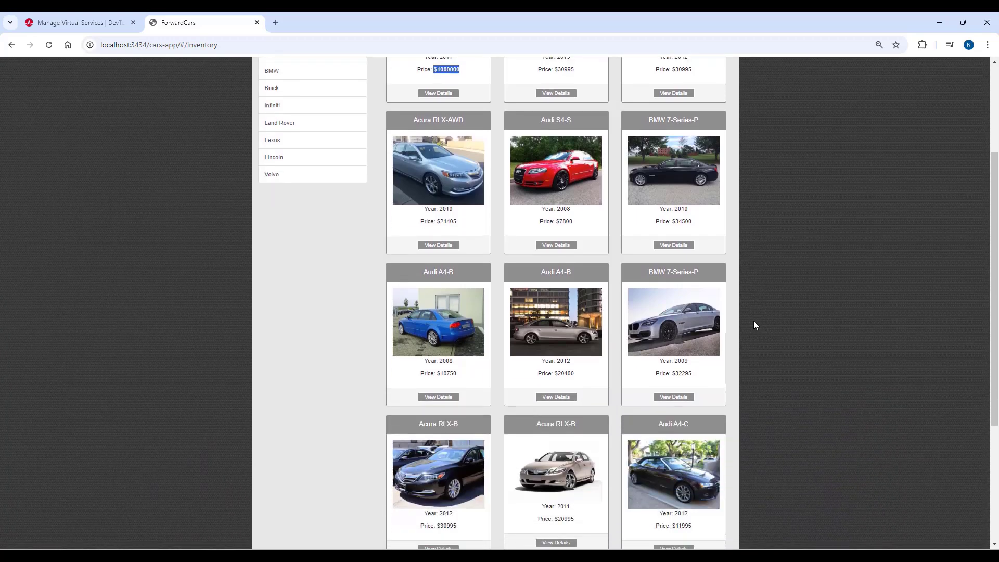
scroll(754, 325, down, 1)
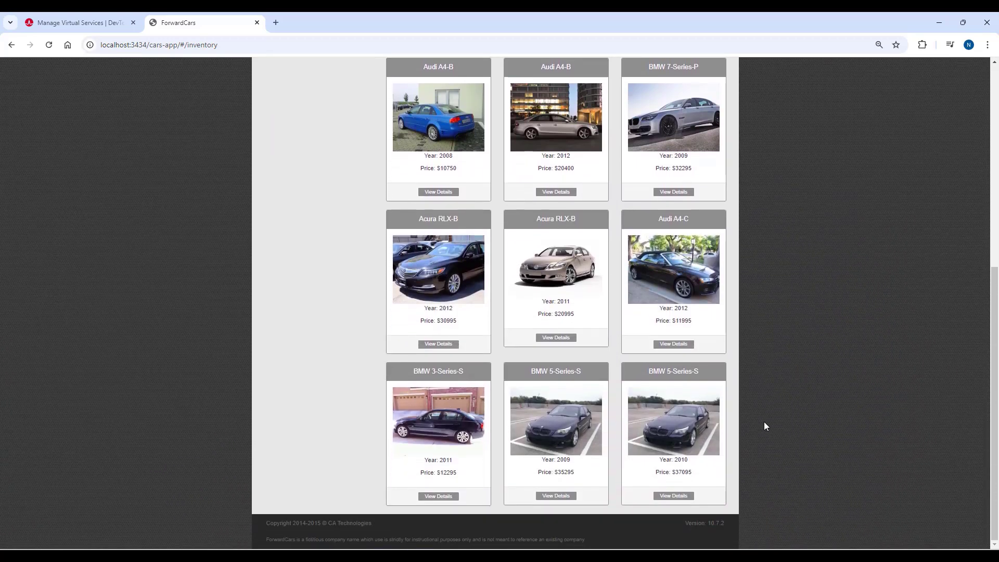